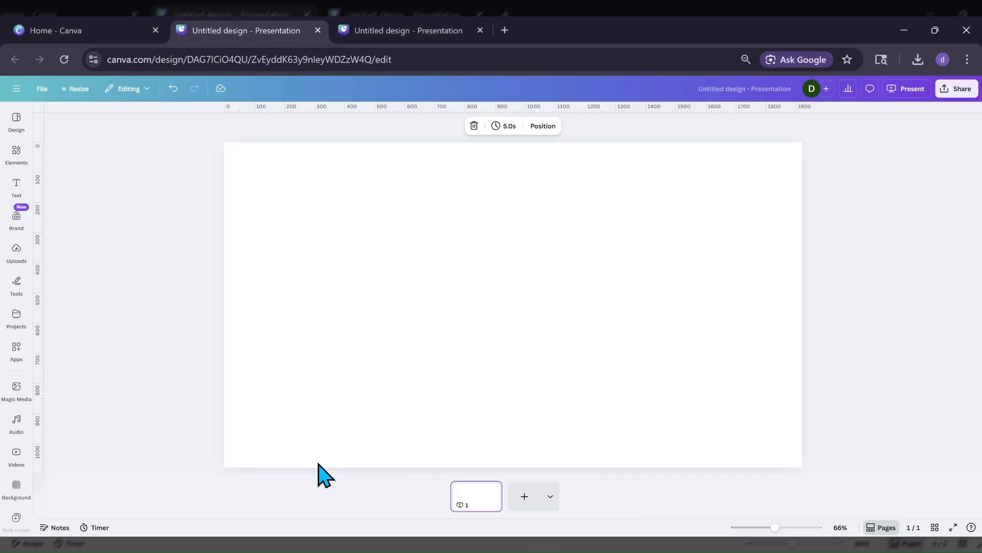
Find the Combo app by searching the Canva apps for "combo" and open it.
{"action": "left_click", "coordinate": [21, 359]}
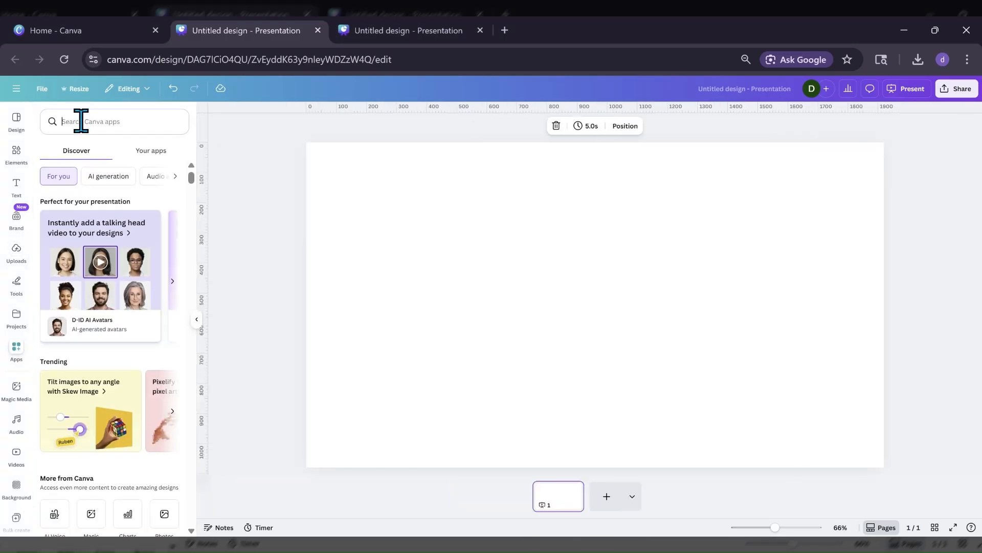
{"action": "type", "text": "c"}
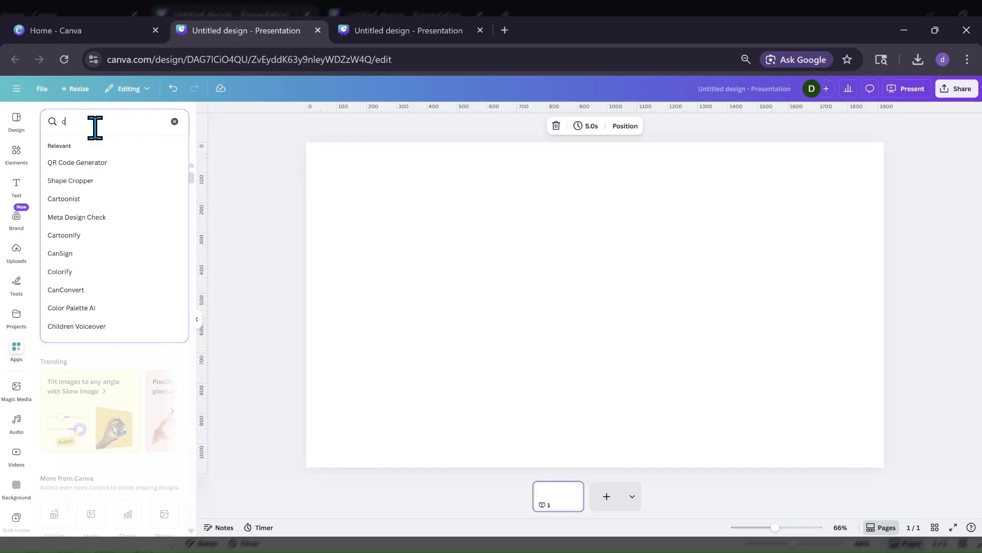
{"action": "type", "text": "ombo"}
{"action": "key", "text": "Return"}
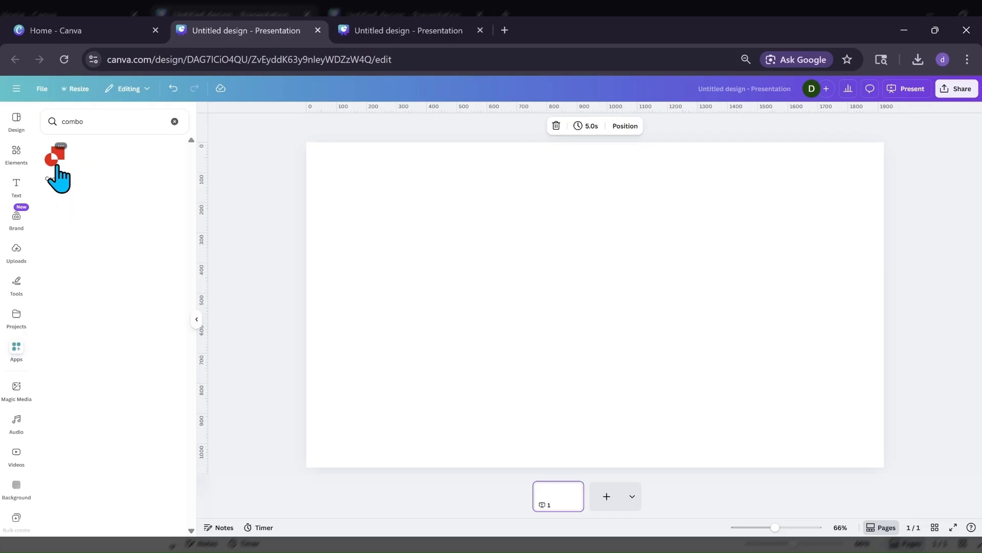
{"action": "left_click", "coordinate": [57, 168]}
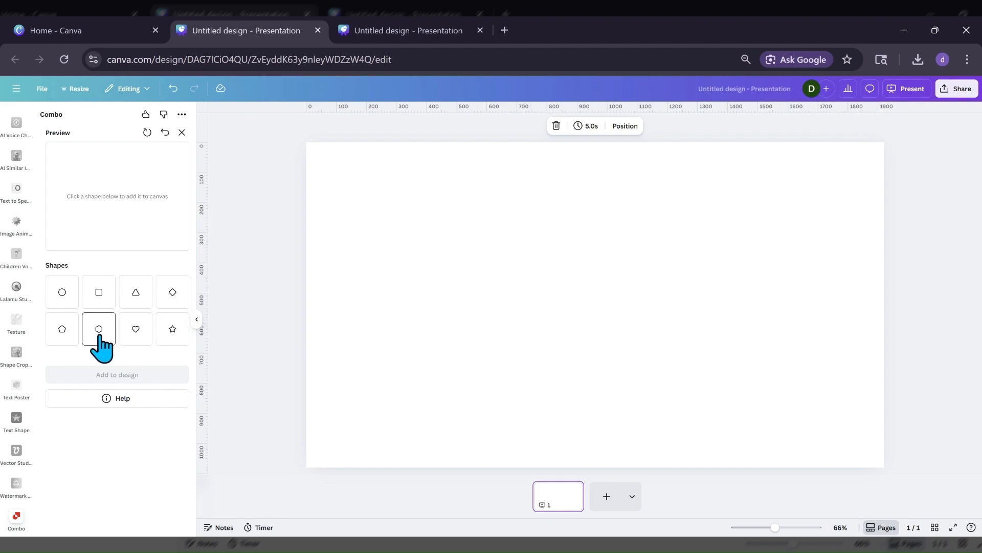
Add a square to the Combo preview, try reshaping it by moving its upper-left corner point, and undo it.
{"action": "left_click", "coordinate": [99, 302]}
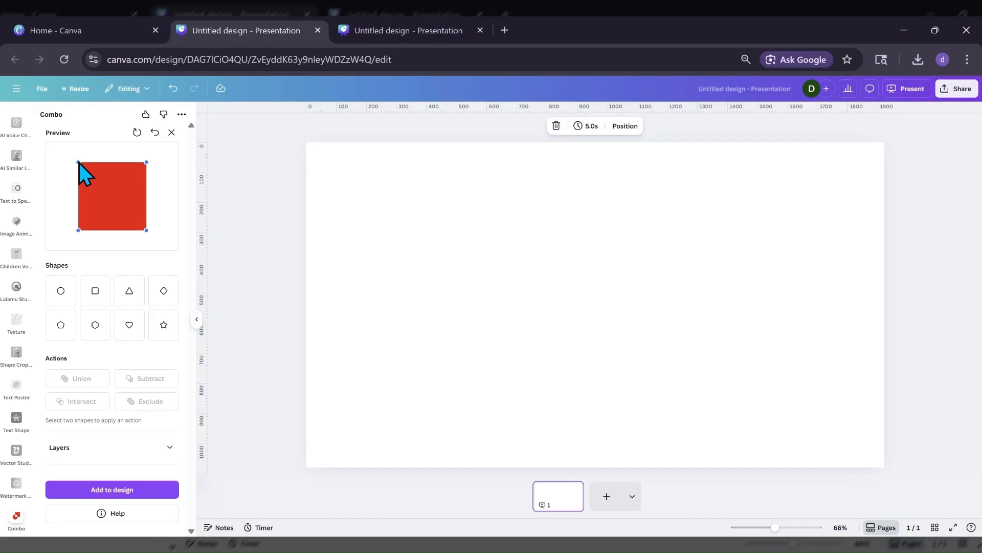
{"action": "left_click_drag", "start_coordinate": [78, 162], "coordinate": [124, 188]}
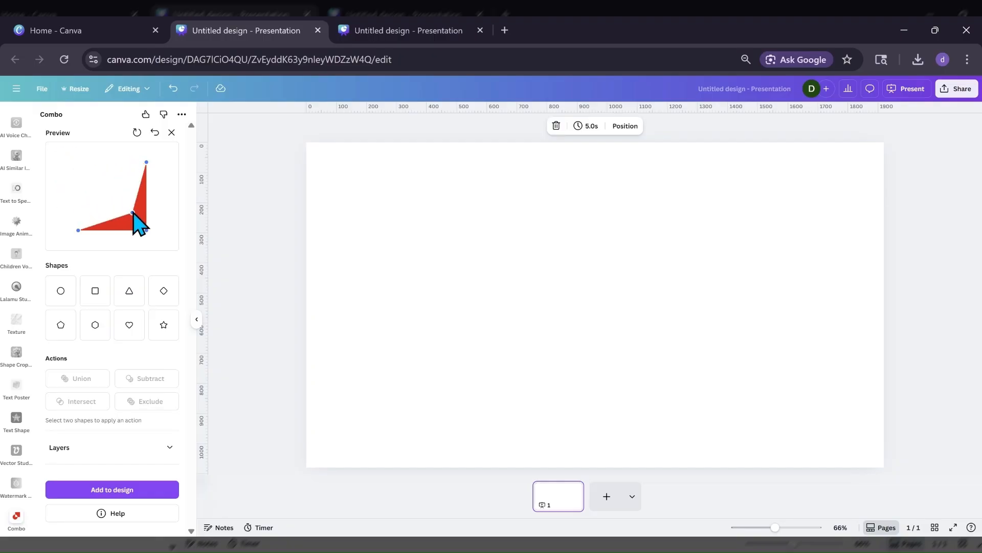
{"action": "left_click_drag", "start_coordinate": [64, 206], "coordinate": [73, 162]}
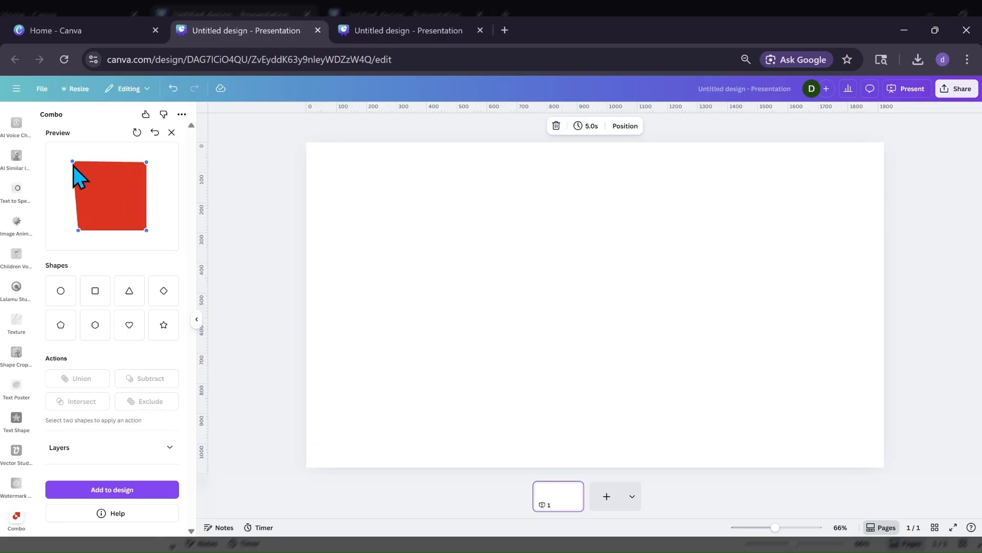
{"action": "left_click", "coordinate": [156, 134]}
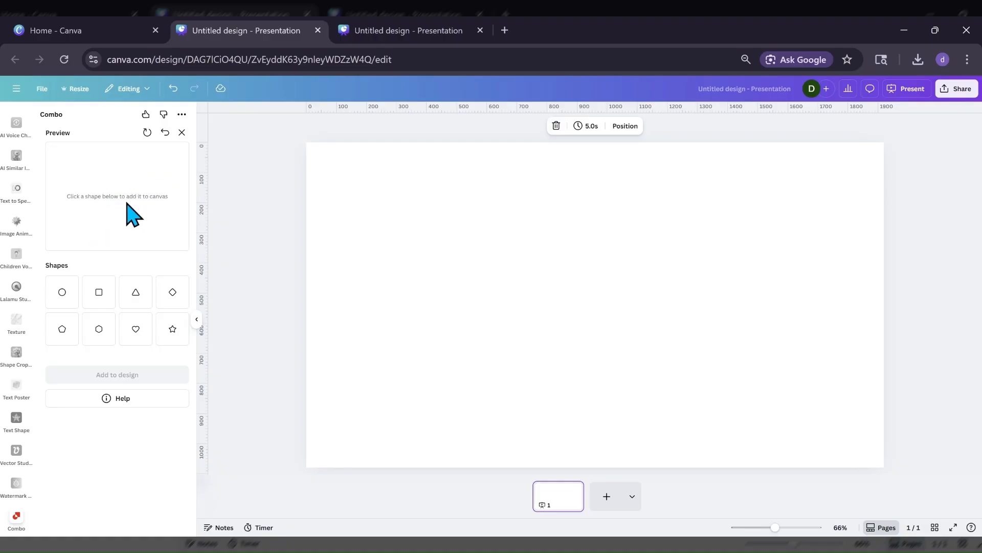
Try placing a heart over a square in the Combo preview and undo both shapes.
{"action": "left_click", "coordinate": [97, 306]}
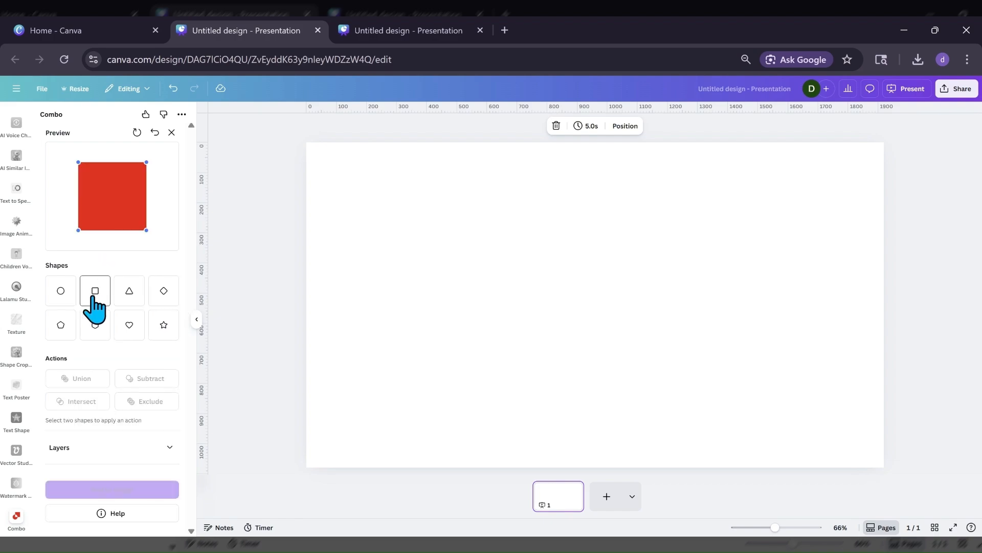
{"action": "left_click_drag", "start_coordinate": [109, 213], "coordinate": [110, 211]}
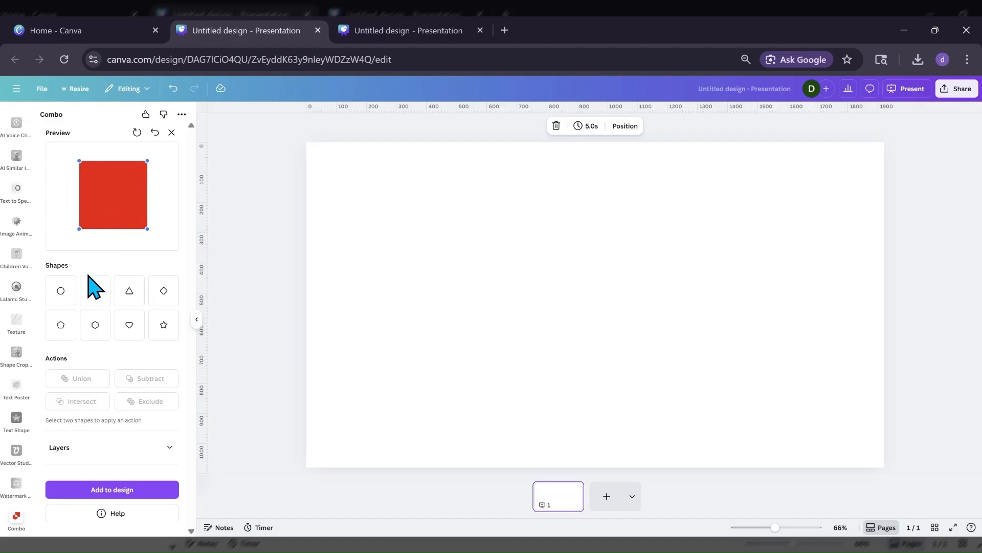
{"action": "left_click", "coordinate": [125, 326]}
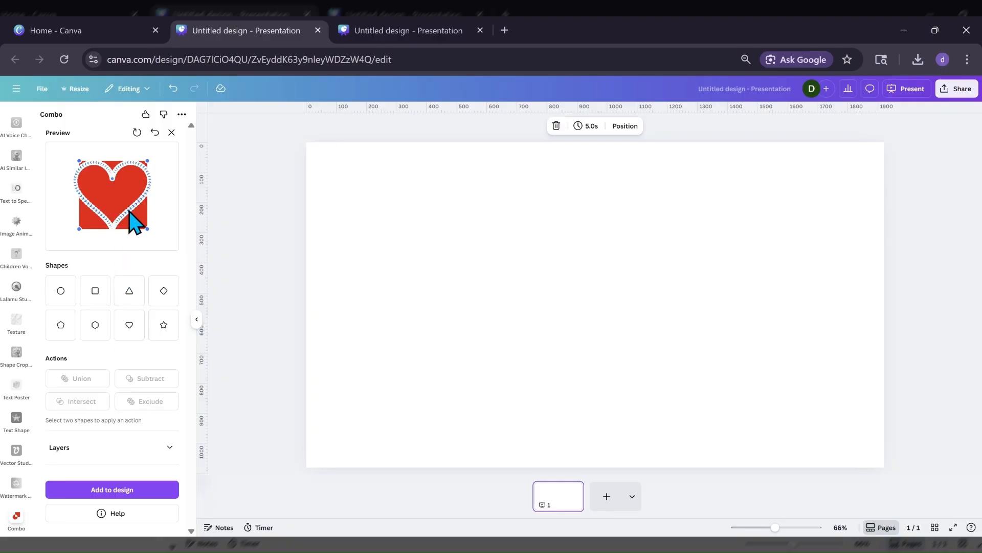
{"action": "left_click", "coordinate": [154, 133]}
{"action": "left_click", "coordinate": [154, 133]}
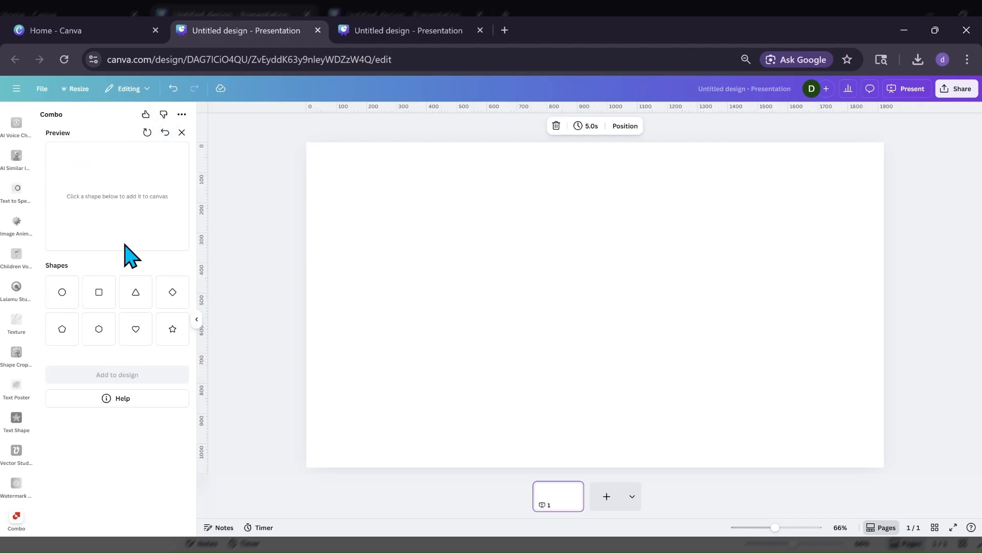
Add a heart to the Combo preview, try pulling several of its outline points outward into spikes, and undo it.
{"action": "left_click", "coordinate": [136, 330]}
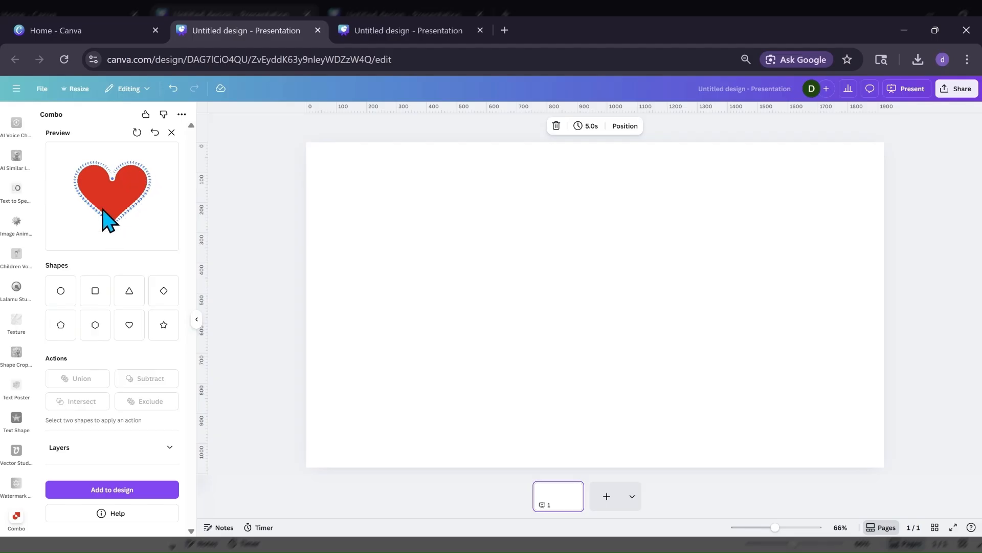
{"action": "left_click_drag", "start_coordinate": [139, 203], "coordinate": [151, 221]}
{"action": "left_click_drag", "start_coordinate": [151, 183], "coordinate": [127, 143]}
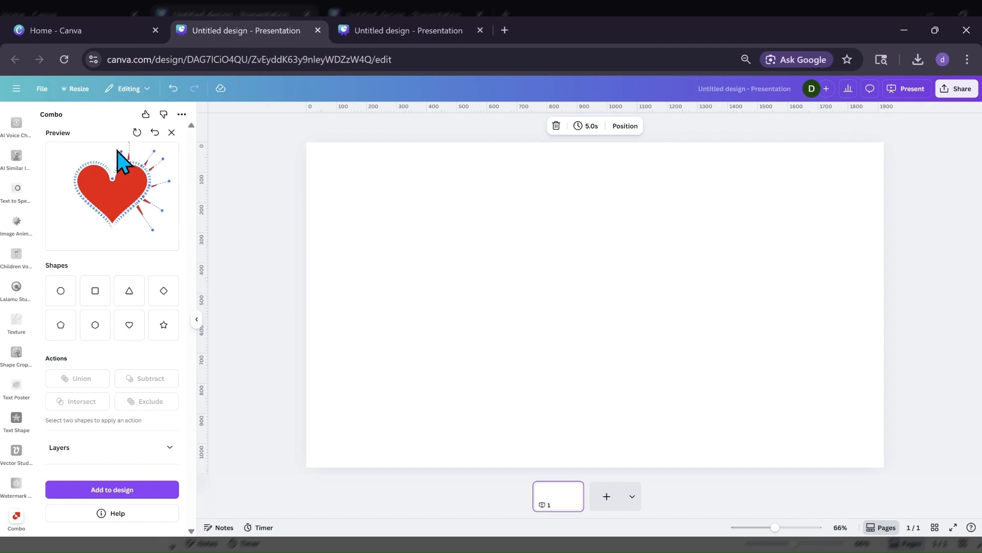
{"action": "left_click_drag", "start_coordinate": [103, 166], "coordinate": [75, 148]}
{"action": "left_click_drag", "start_coordinate": [59, 187], "coordinate": [95, 231]}
{"action": "left_click_drag", "start_coordinate": [94, 218], "coordinate": [98, 227]}
{"action": "left_click", "coordinate": [155, 134]}
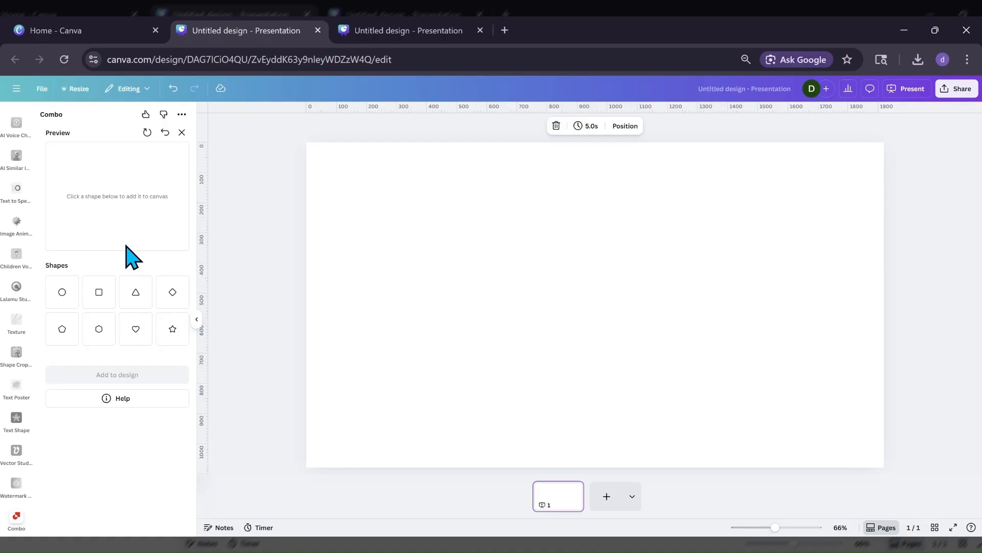
Add a square to the Combo preview and rotate it in repeated increments until it is upright again.
{"action": "left_click", "coordinate": [99, 292]}
{"action": "left_click_drag", "start_coordinate": [101, 203], "coordinate": [105, 204]}
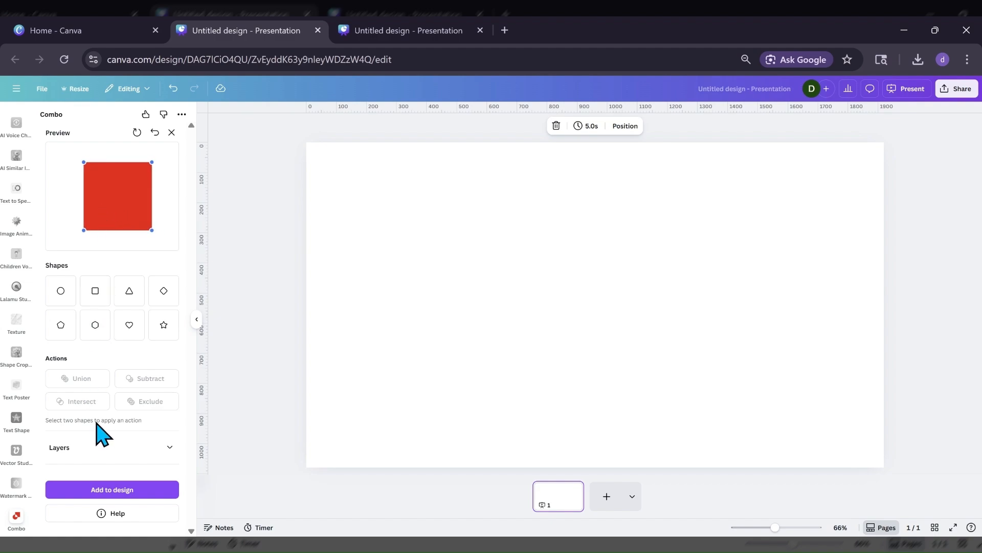
{"action": "left_click", "coordinate": [91, 449]}
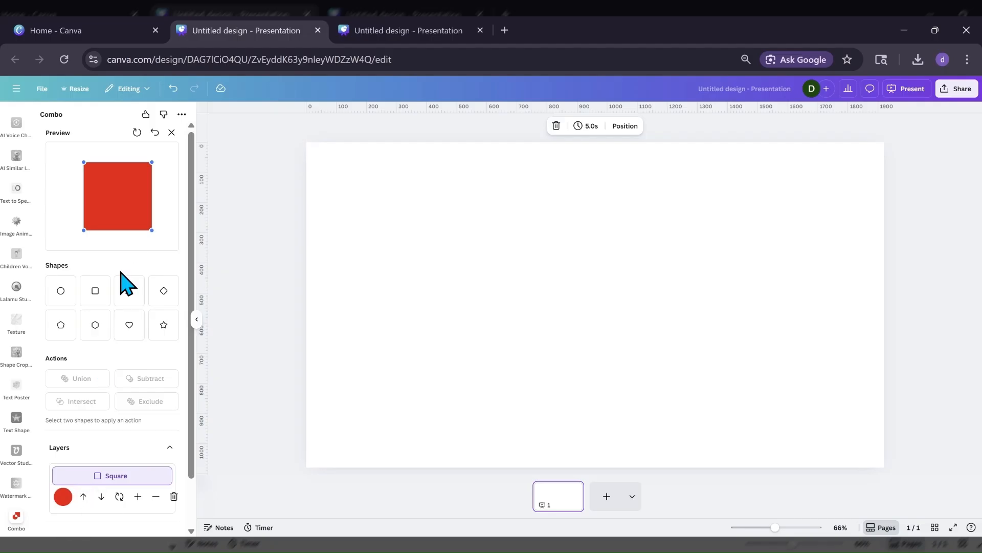
{"action": "left_click", "coordinate": [119, 499]}
{"action": "left_click", "coordinate": [119, 500]}
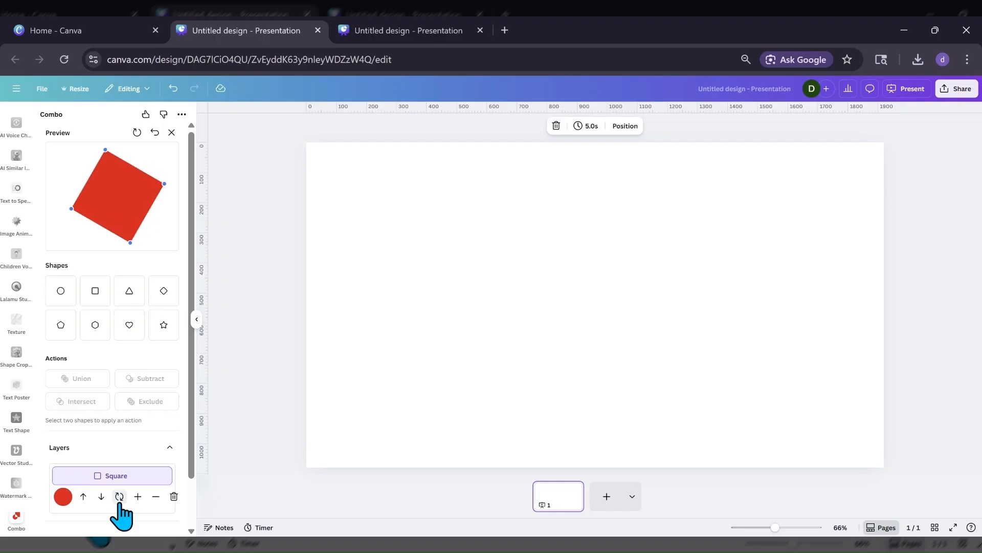
{"action": "left_click", "coordinate": [119, 500]}
{"action": "left_click", "coordinate": [120, 500]}
{"action": "left_click", "coordinate": [119, 500]}
{"action": "double_click", "coordinate": [119, 499]}
{"action": "left_click", "coordinate": [119, 499]}
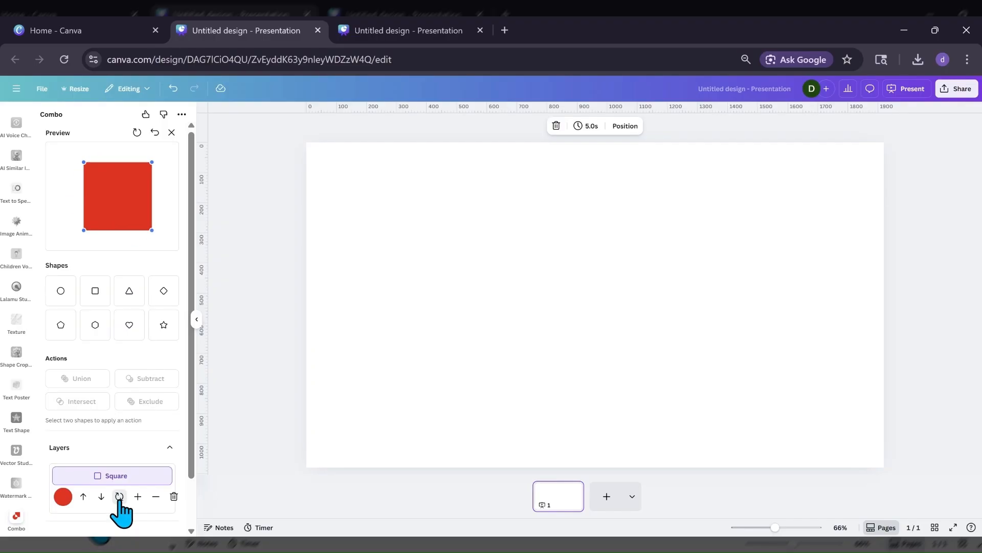
{"action": "left_click", "coordinate": [119, 499]}
{"action": "left_click", "coordinate": [120, 499]}
{"action": "left_click", "coordinate": [119, 499]}
{"action": "left_click", "coordinate": [119, 499]}
{"action": "left_click", "coordinate": [119, 499]}
{"action": "left_click", "coordinate": [120, 499]}
{"action": "left_click", "coordinate": [119, 499]}
{"action": "left_click", "coordinate": [119, 499]}
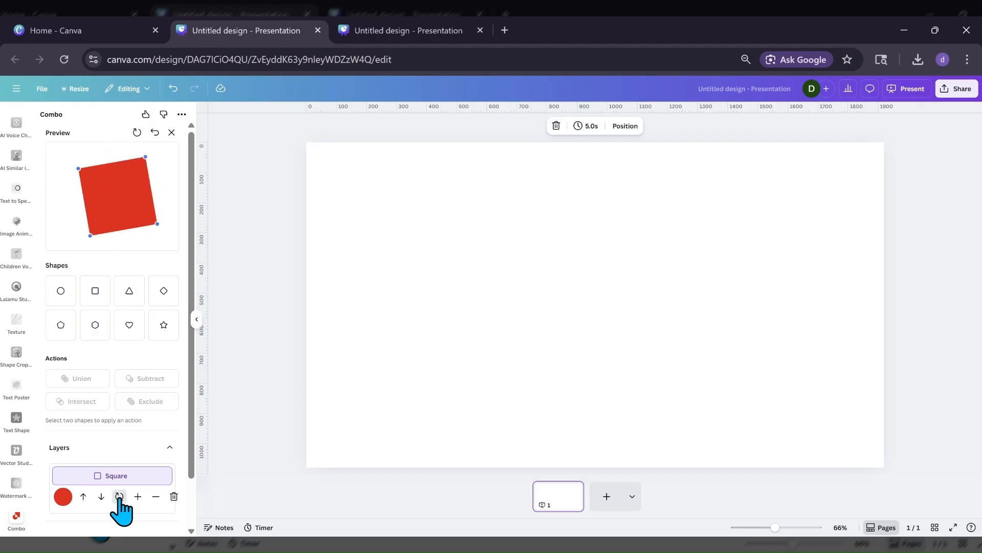
{"action": "left_click", "coordinate": [119, 499]}
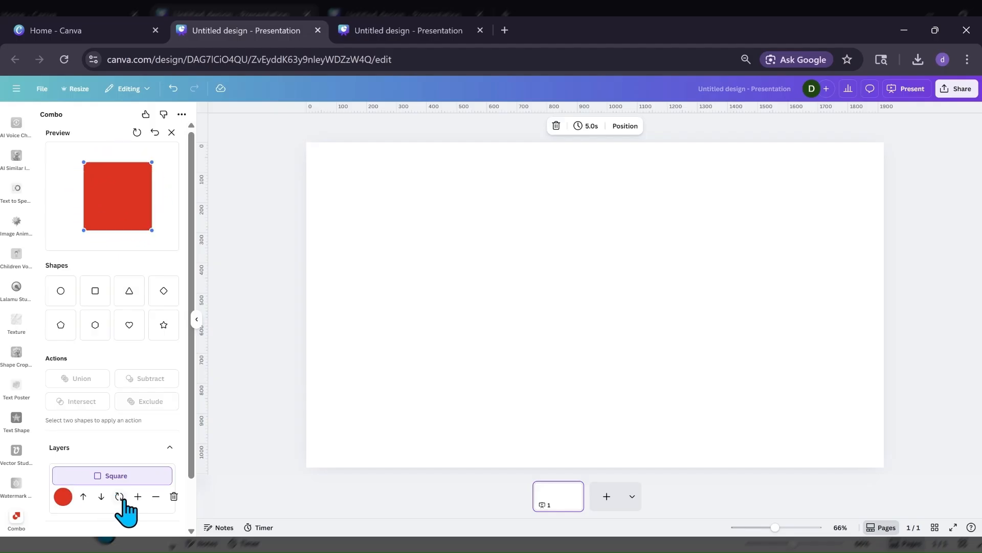
Try enlarging and shrinking the square and moving its lower-right corner point, and undo the changes.
{"action": "left_click", "coordinate": [137, 496]}
{"action": "left_click", "coordinate": [137, 496]}
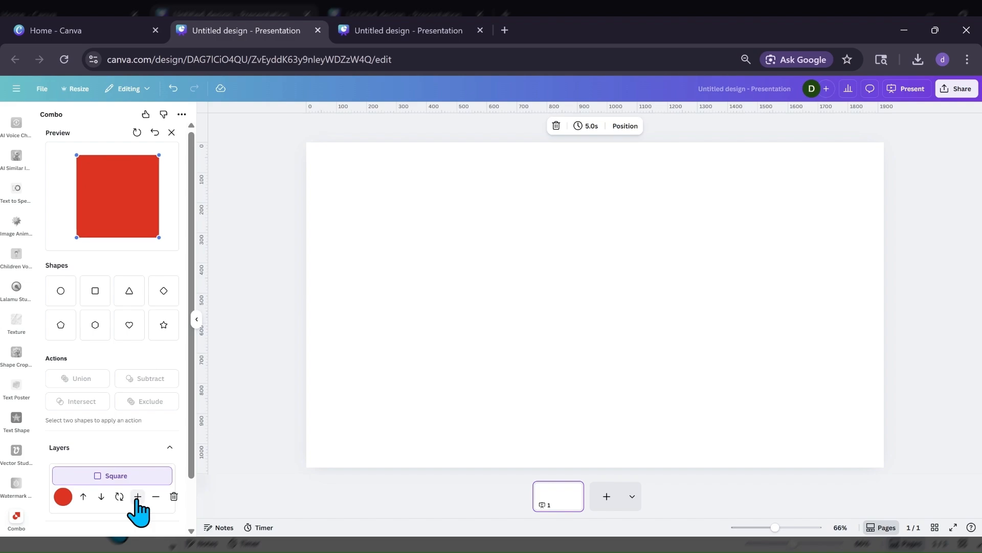
{"action": "left_click", "coordinate": [155, 497]}
{"action": "left_click", "coordinate": [156, 498]}
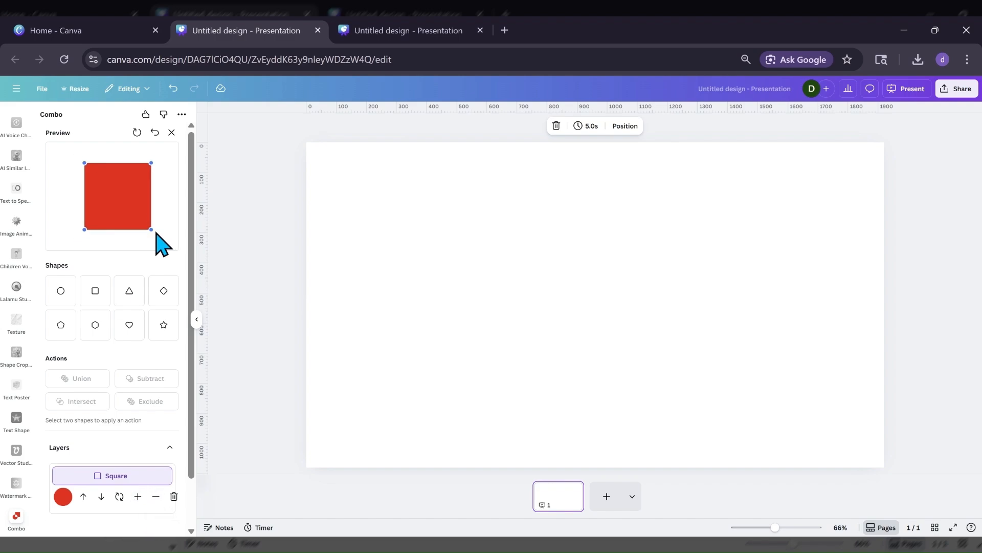
{"action": "mouse_move", "coordinate": [152, 230]}
{"action": "left_mouse_down"}
{"action": "mouse_move", "coordinate": [172, 249]}
{"action": "mouse_move", "coordinate": [164, 239]}
{"action": "left_mouse_up"}
{"action": "left_click", "coordinate": [155, 132]}
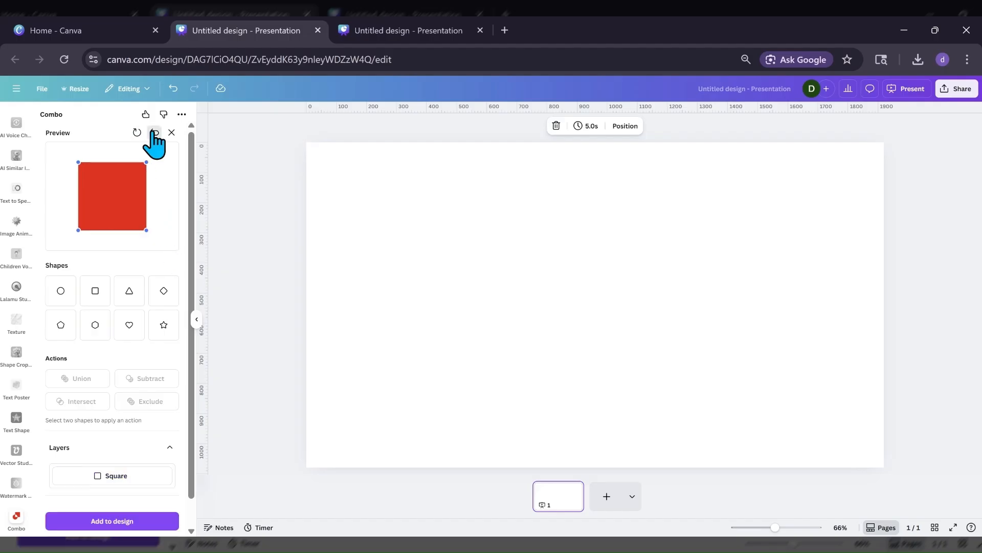
Select the Square layer, try making it larger and smaller, and delete the layer.
{"action": "left_click", "coordinate": [103, 476]}
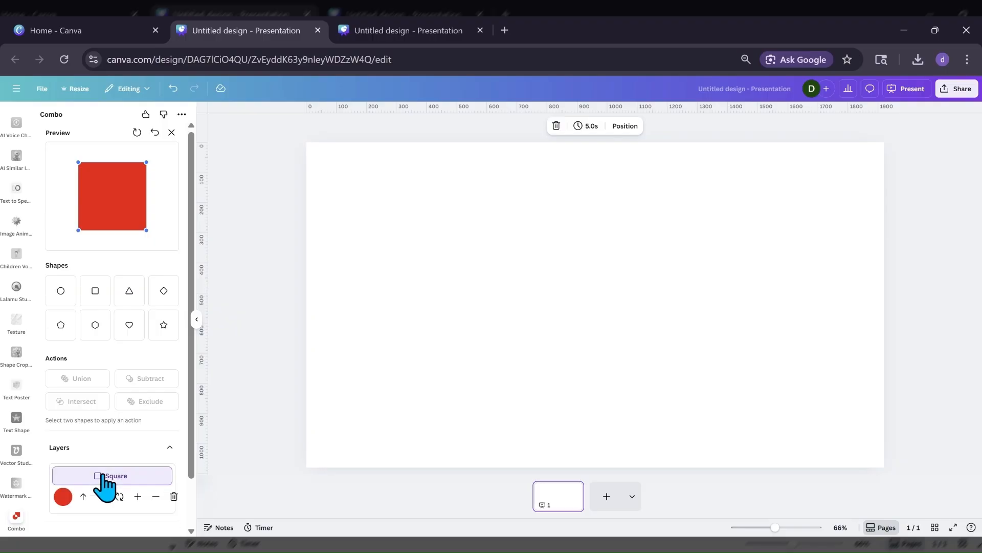
{"action": "left_click", "coordinate": [138, 496]}
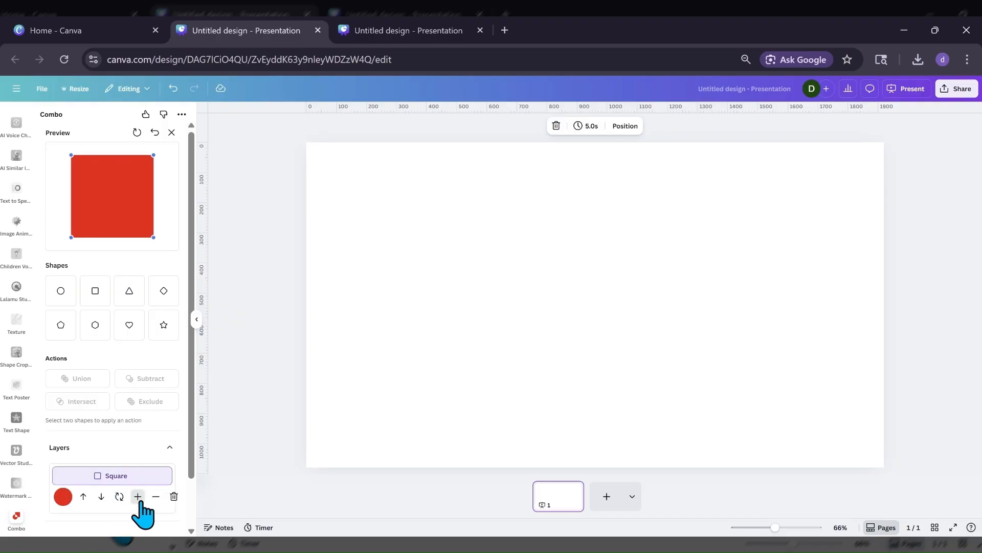
{"action": "left_click", "coordinate": [155, 497]}
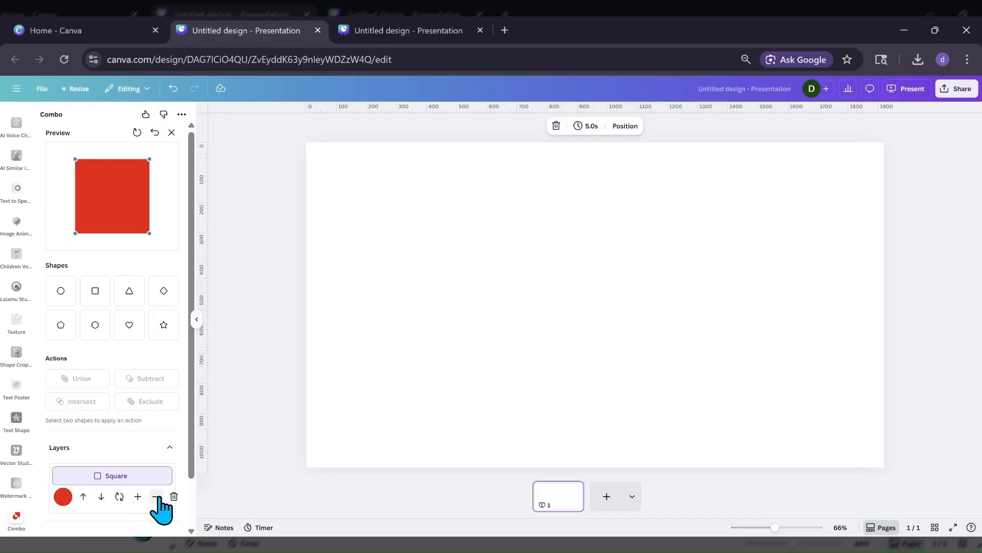
{"action": "left_click", "coordinate": [174, 496]}
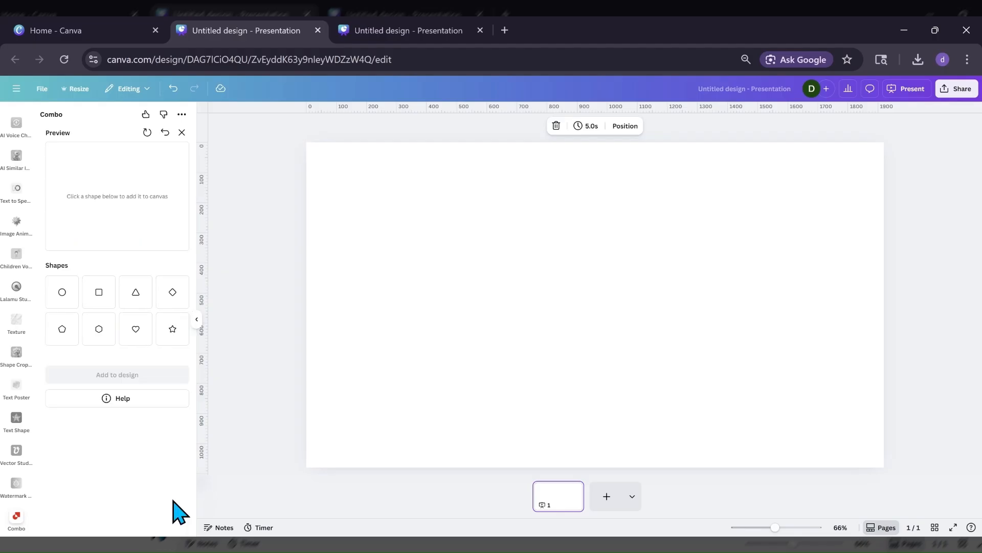
Add a square to the Combo preview, shift it slightly, and place a heart over it.
{"action": "left_click", "coordinate": [92, 299]}
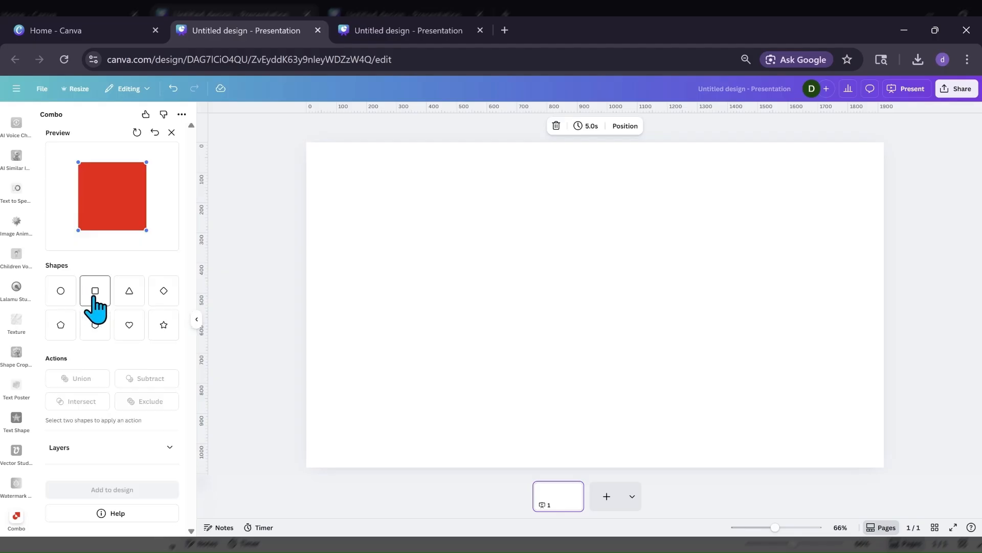
{"action": "left_click_drag", "start_coordinate": [107, 210], "coordinate": [123, 221]}
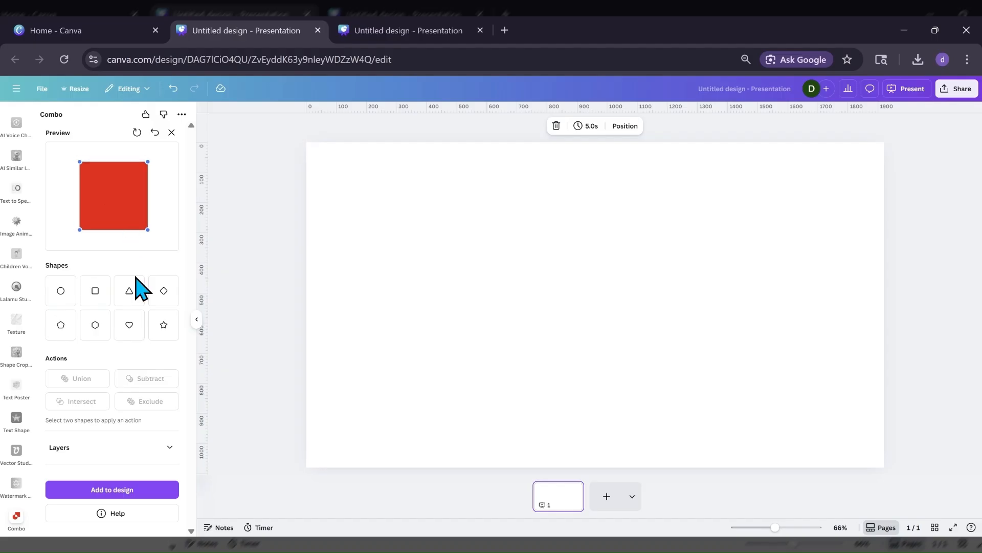
{"action": "left_click", "coordinate": [134, 327]}
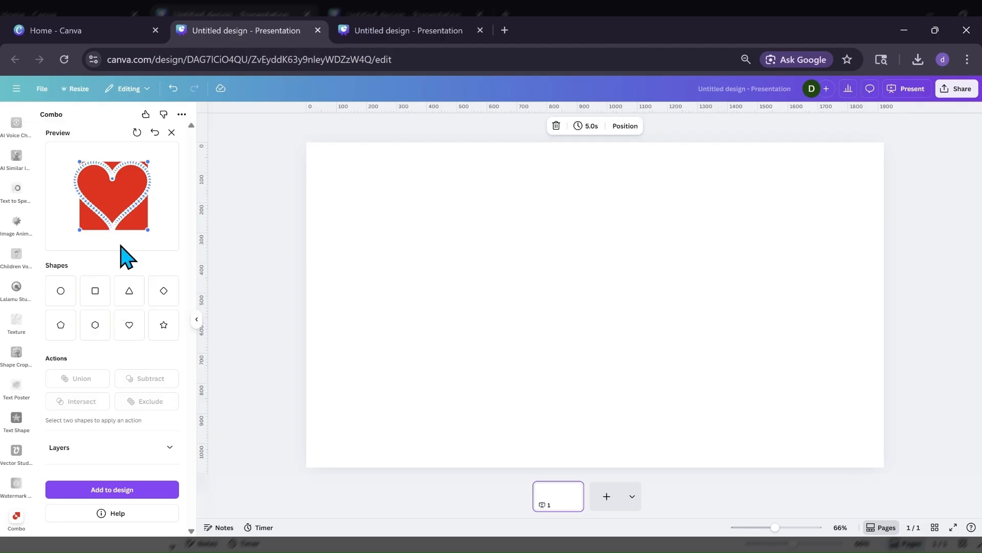
Show the shape layers and select the Heart layer together with the Square layer.
{"action": "left_click", "coordinate": [118, 447]}
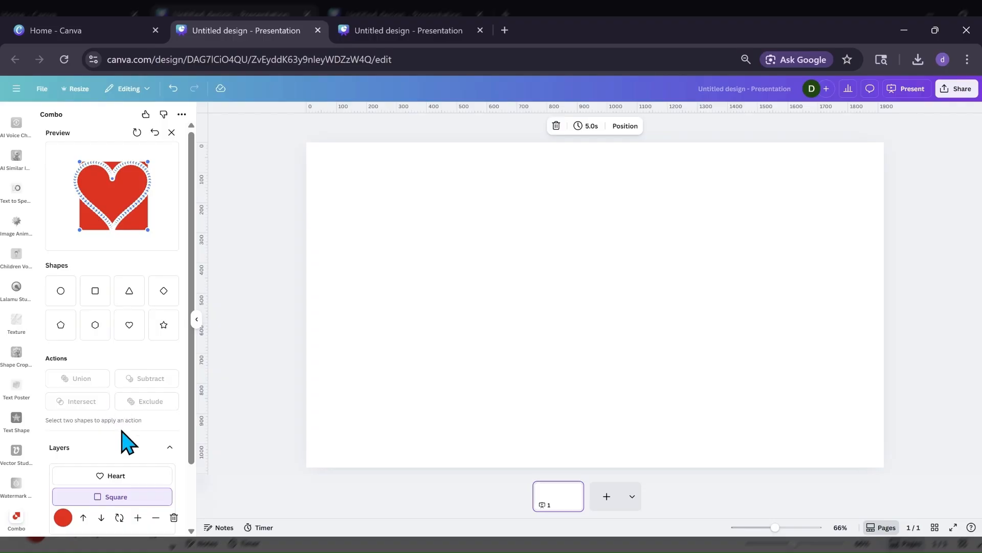
{"action": "left_click", "coordinate": [116, 477]}
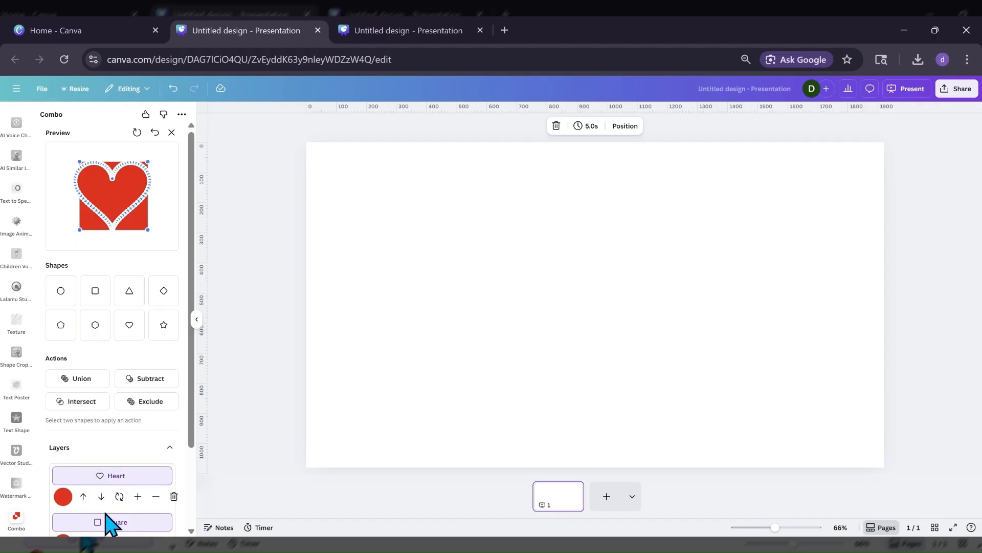
{"action": "scroll", "coordinate": [110, 493], "scroll_direction": "down", "scroll_amount": 2}
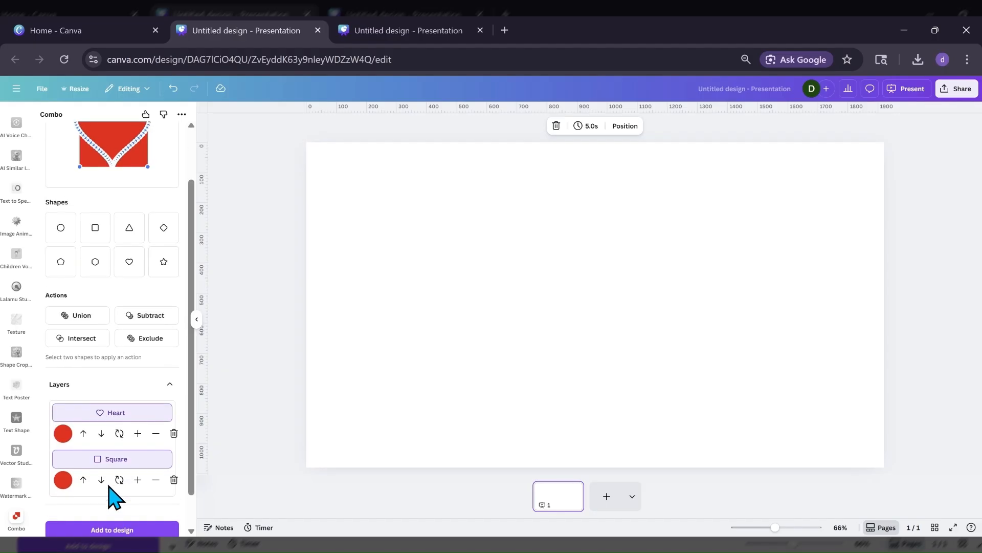
{"action": "scroll", "coordinate": [112, 494], "scroll_direction": "up", "scroll_amount": 2}
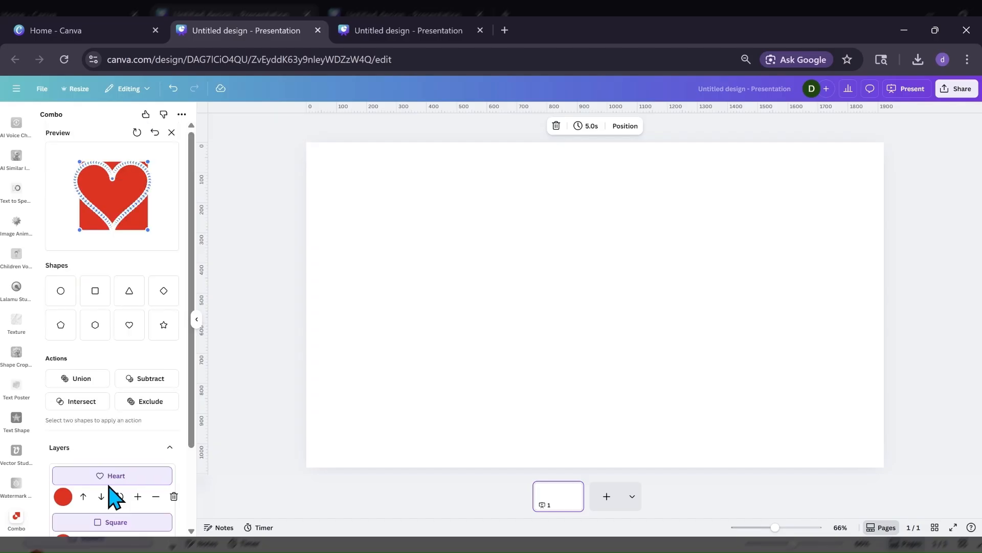
Change the Heart layer's fill from the colour spectrum to light blue.
{"action": "left_click", "coordinate": [63, 497]}
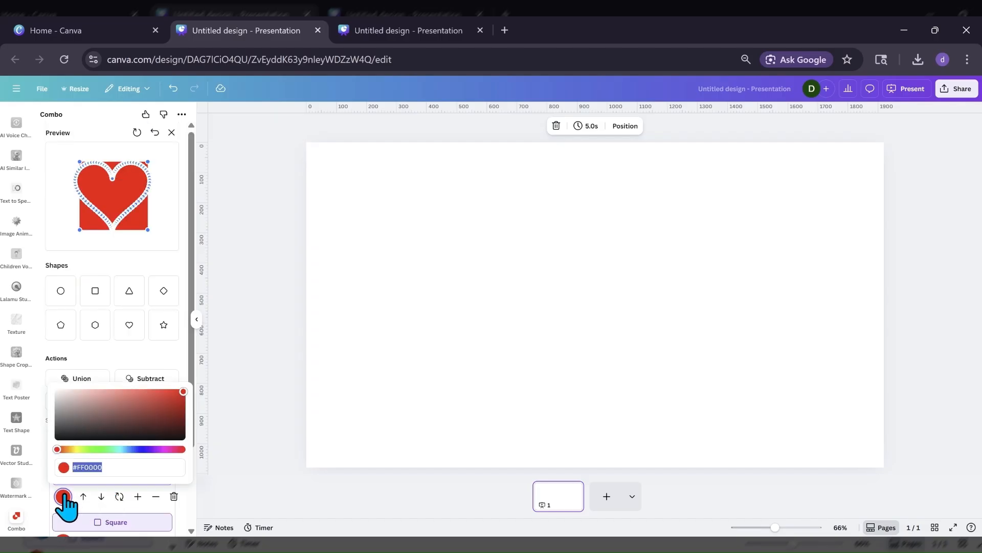
{"action": "left_click", "coordinate": [126, 449]}
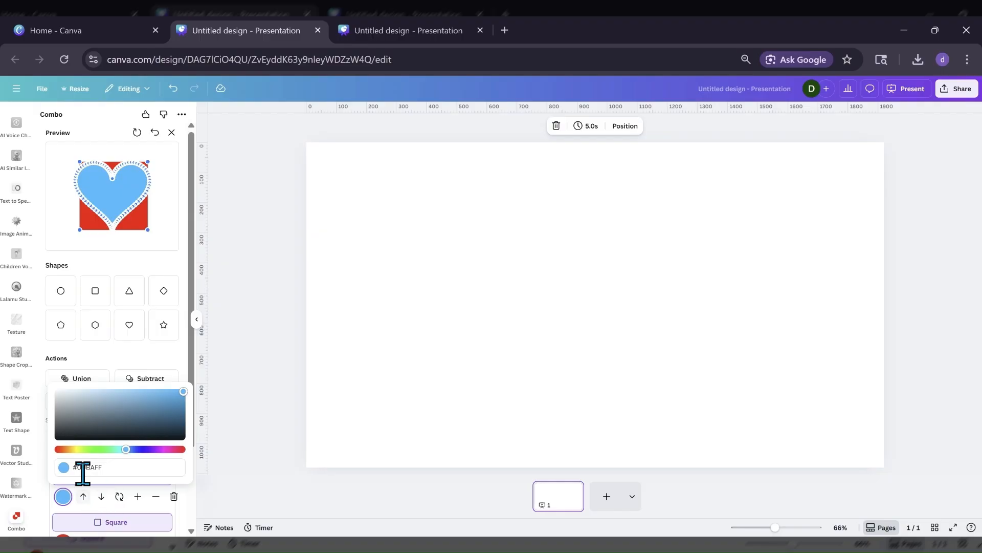
{"action": "left_click", "coordinate": [120, 355]}
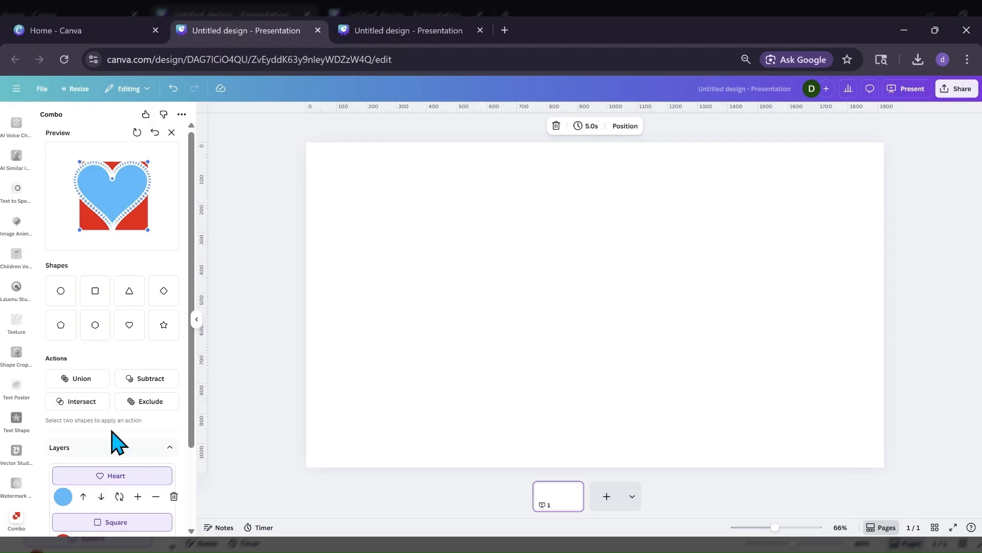
Subtract the heart from the square and add the resulting cutout to the design.
{"action": "left_click", "coordinate": [146, 381]}
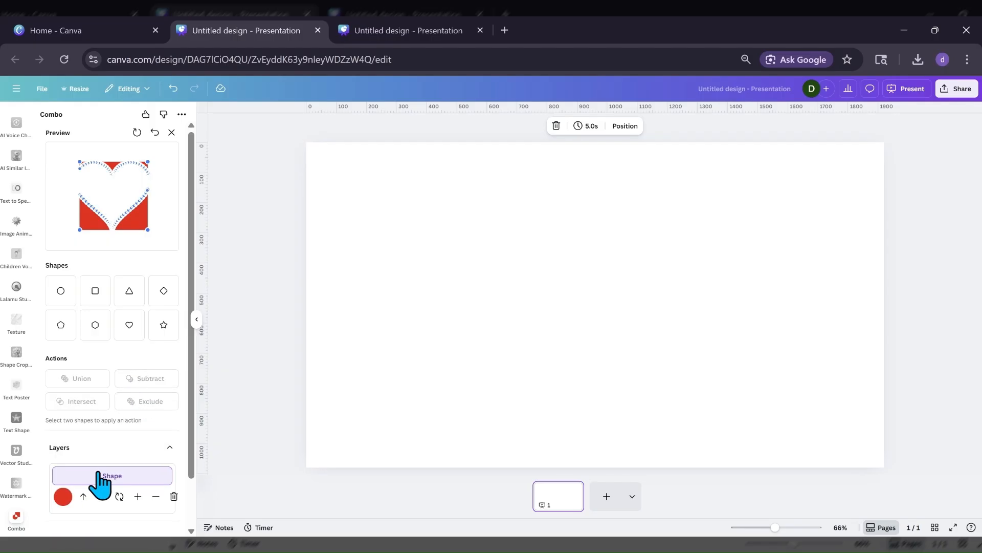
{"action": "scroll", "coordinate": [100, 484], "scroll_direction": "down", "scroll_amount": 1}
{"action": "left_click", "coordinate": [95, 491]}
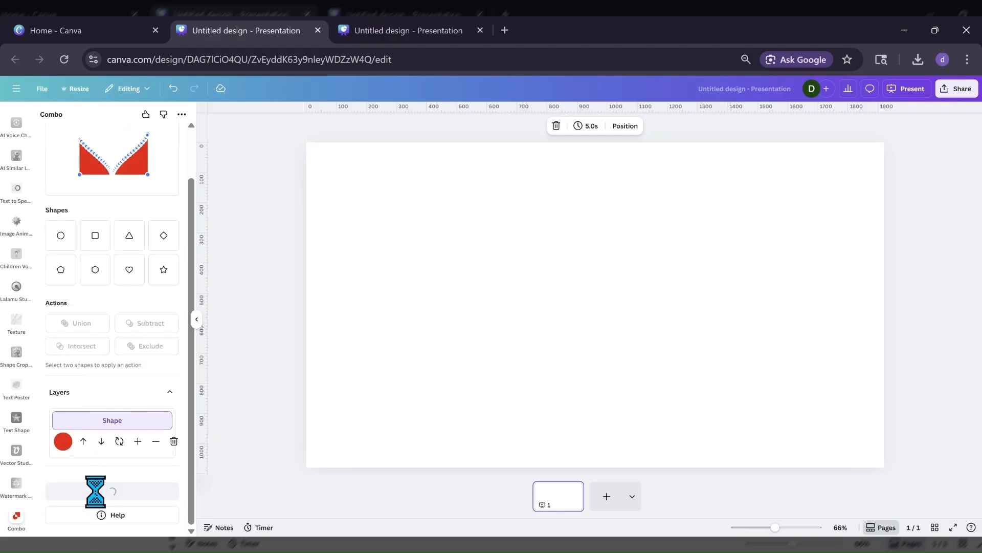
Move the red heart cutout toward the middle of the page and enlarge it.
{"action": "left_click_drag", "start_coordinate": [361, 200], "coordinate": [450, 322]}
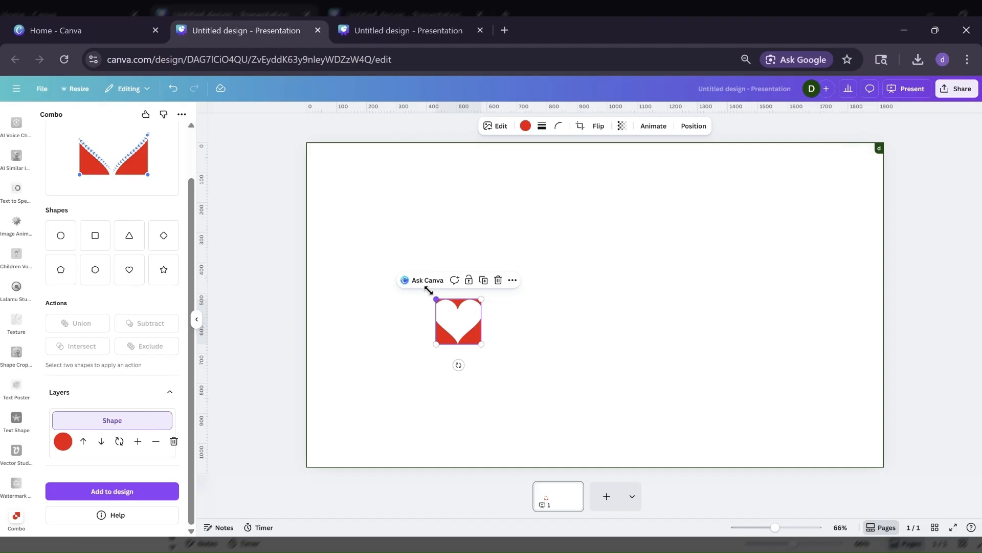
{"action": "left_click_drag", "start_coordinate": [429, 290], "coordinate": [416, 281]}
{"action": "left_click_drag", "start_coordinate": [481, 344], "coordinate": [502, 333]}
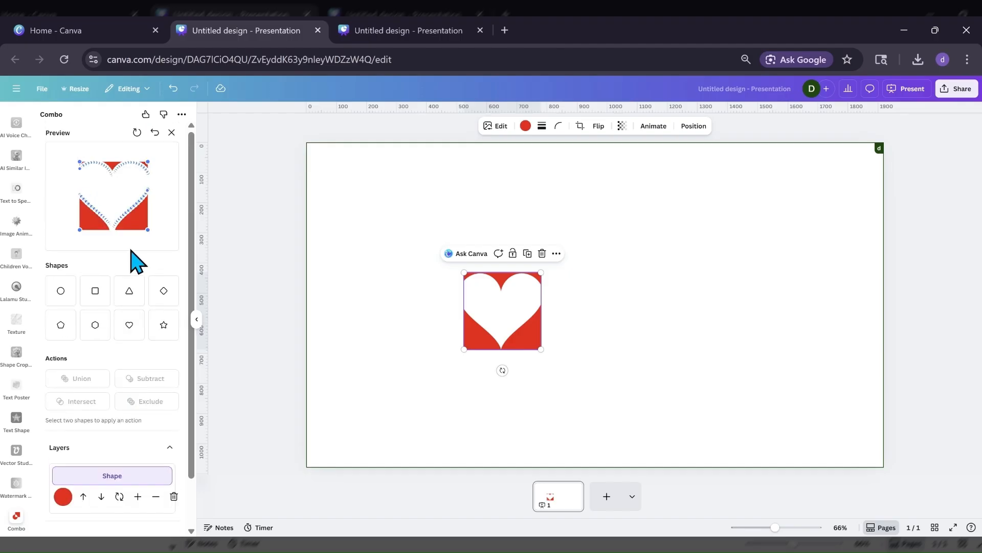
Undo the subtraction in the Combo preview and arrange the Heart layer above the Square layer.
{"action": "left_click", "coordinate": [154, 133]}
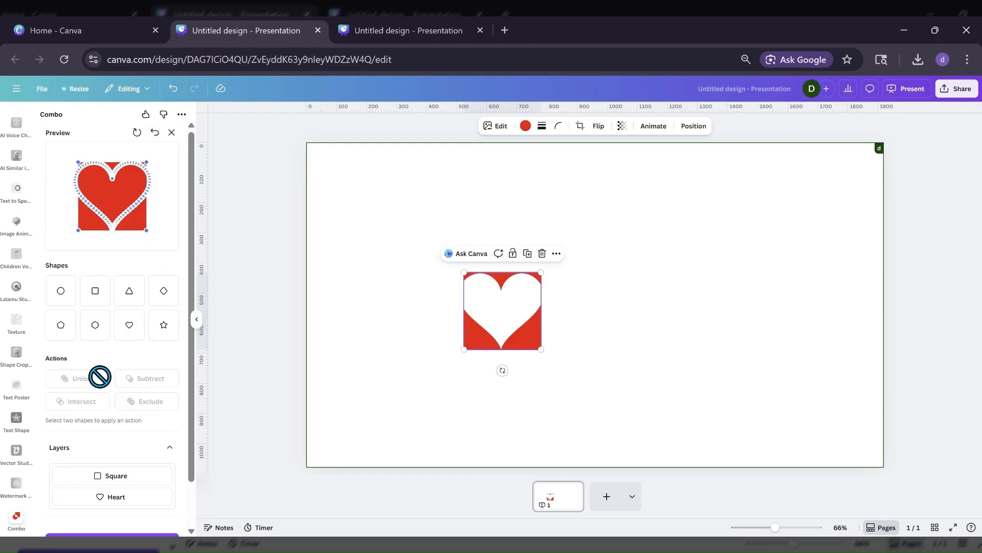
{"action": "scroll", "coordinate": [99, 377], "scroll_direction": "down", "scroll_amount": 1}
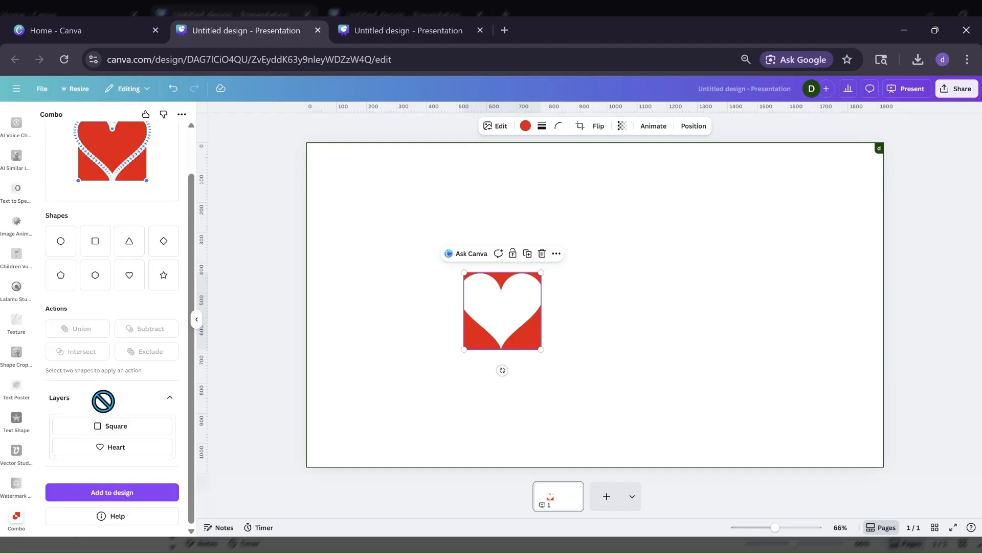
{"action": "left_click", "coordinate": [108, 446]}
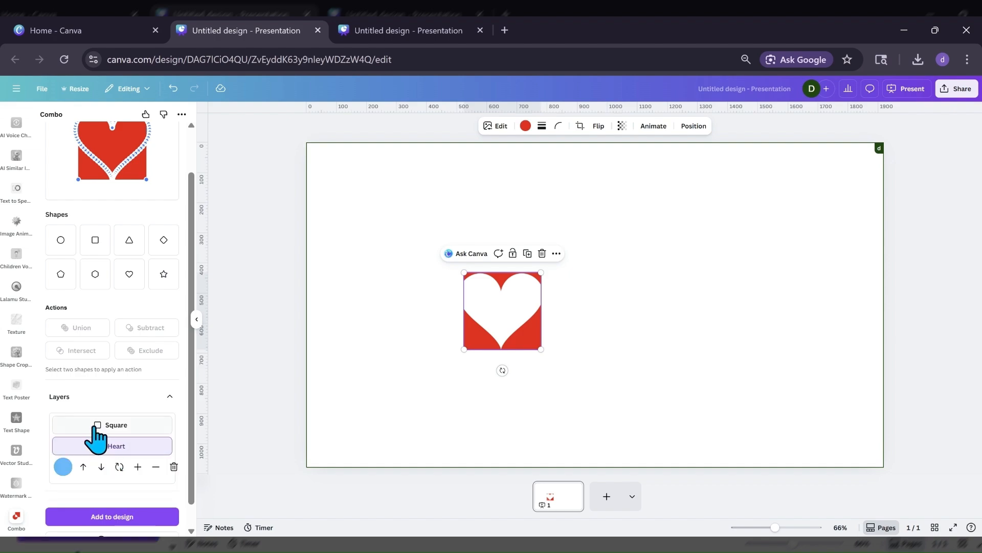
{"action": "left_click", "coordinate": [83, 467]}
{"action": "scroll", "coordinate": [88, 440], "scroll_direction": "up", "scroll_amount": 1}
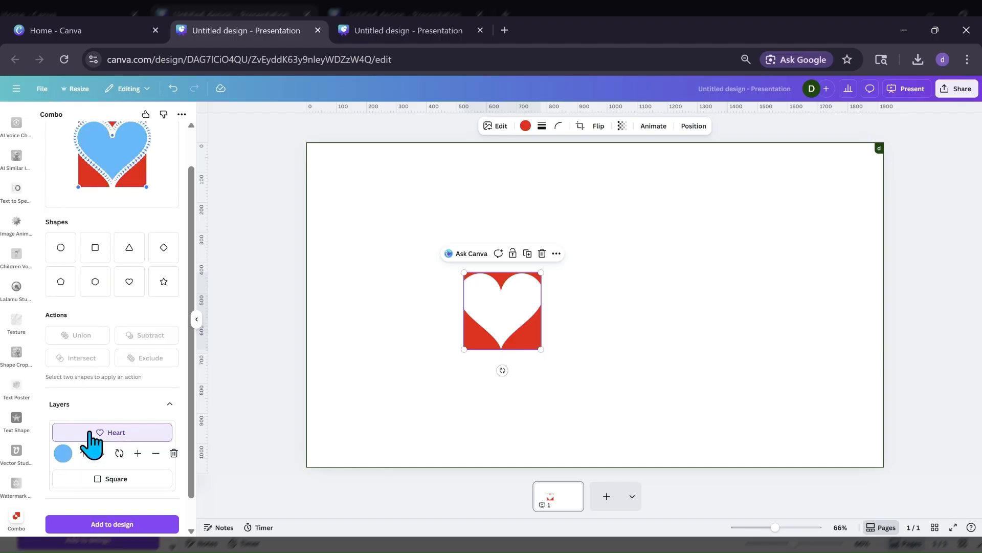
{"action": "scroll", "coordinate": [92, 444], "scroll_direction": "down", "scroll_amount": 1}
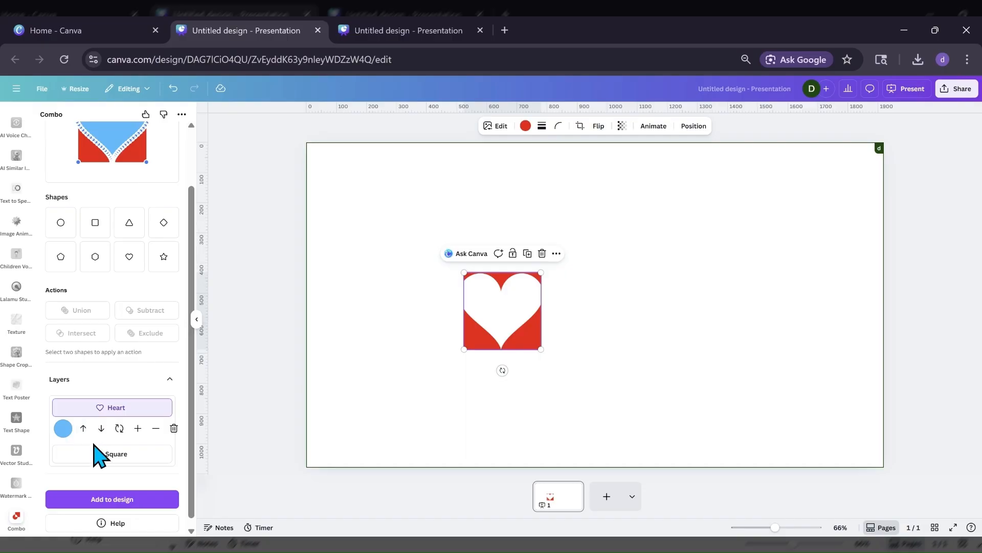
{"action": "left_click", "coordinate": [101, 428]}
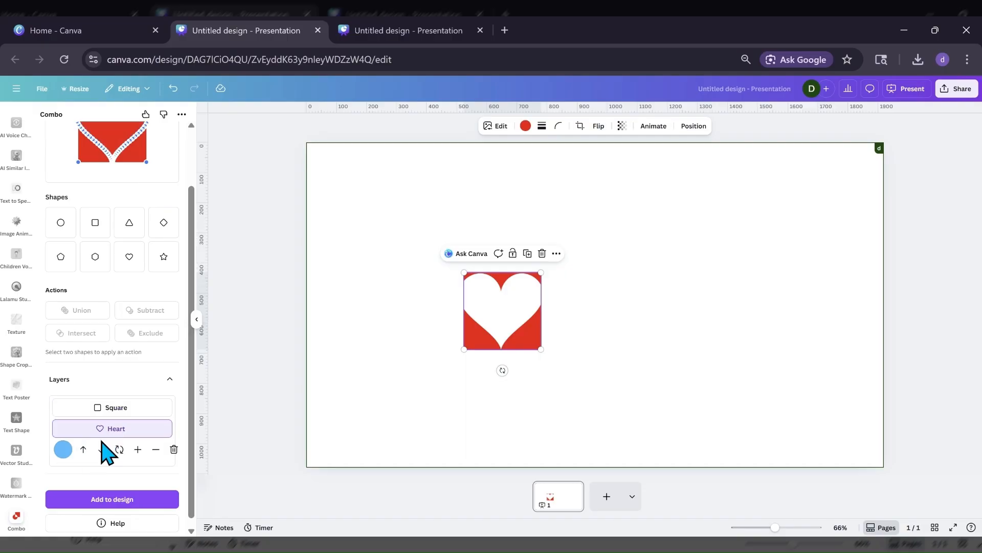
{"action": "left_click", "coordinate": [83, 450]}
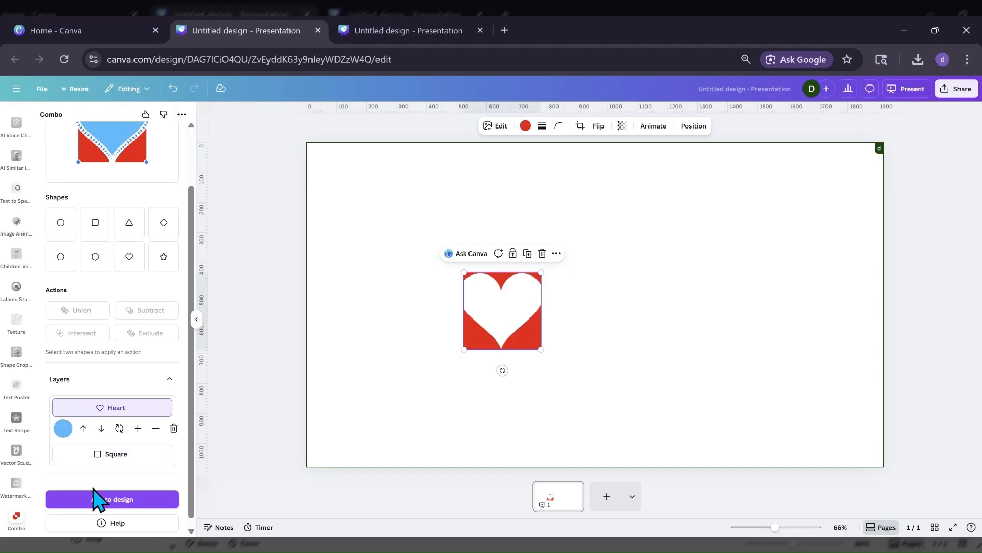
Combine the Heart and Square layers with Exclude and place the blue result on the page, right of the red cutout.
{"action": "left_click", "coordinate": [105, 457]}
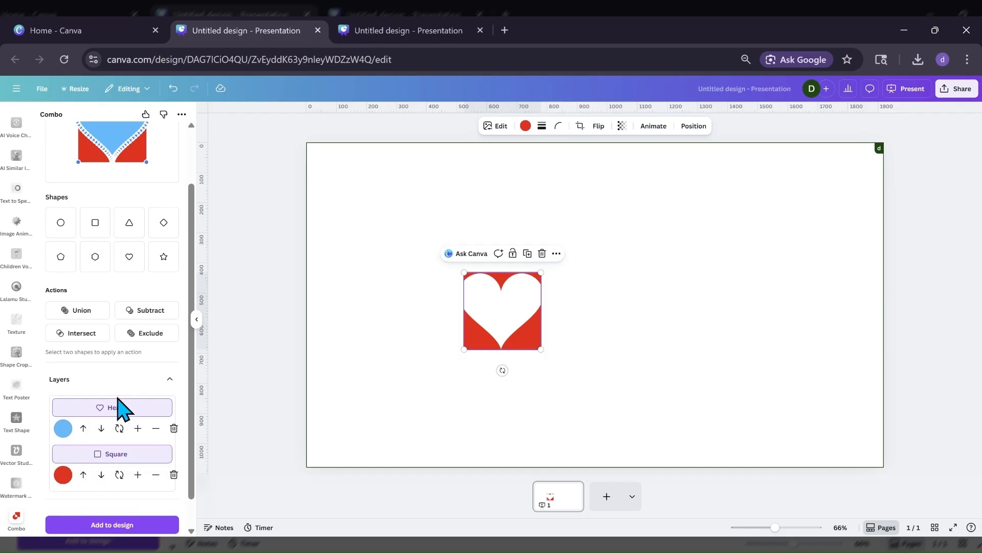
{"action": "left_click", "coordinate": [133, 338]}
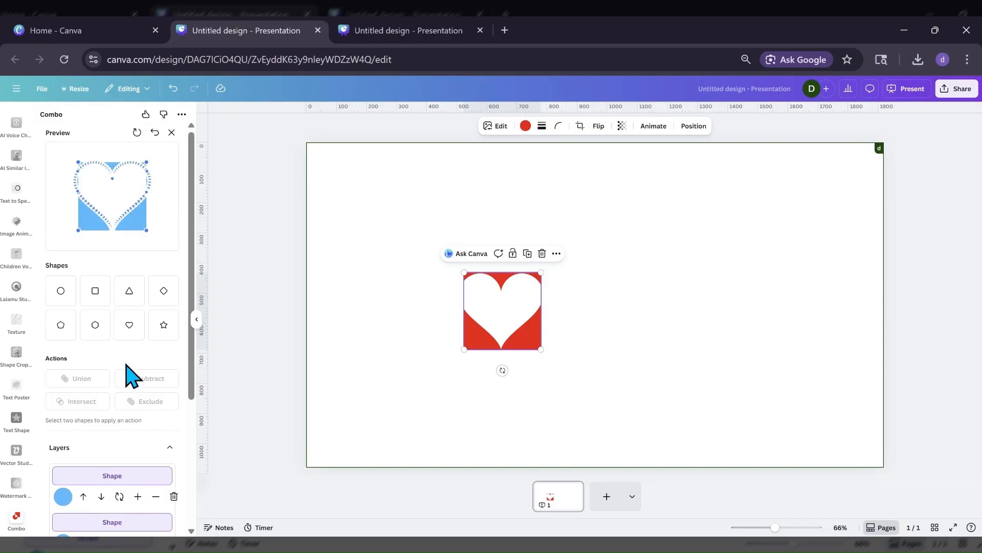
{"action": "scroll", "coordinate": [109, 453], "scroll_direction": "down", "scroll_amount": 3}
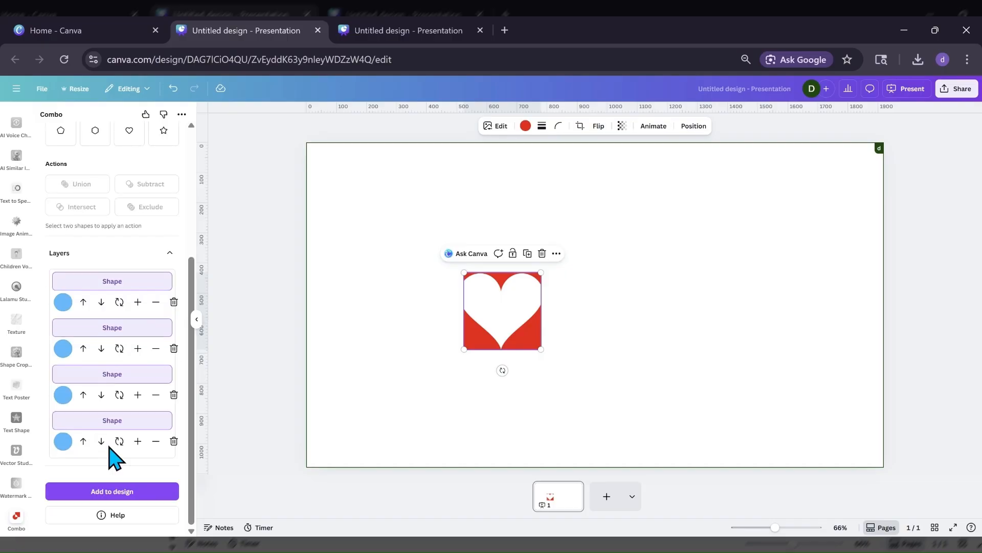
{"action": "left_click", "coordinate": [108, 490]}
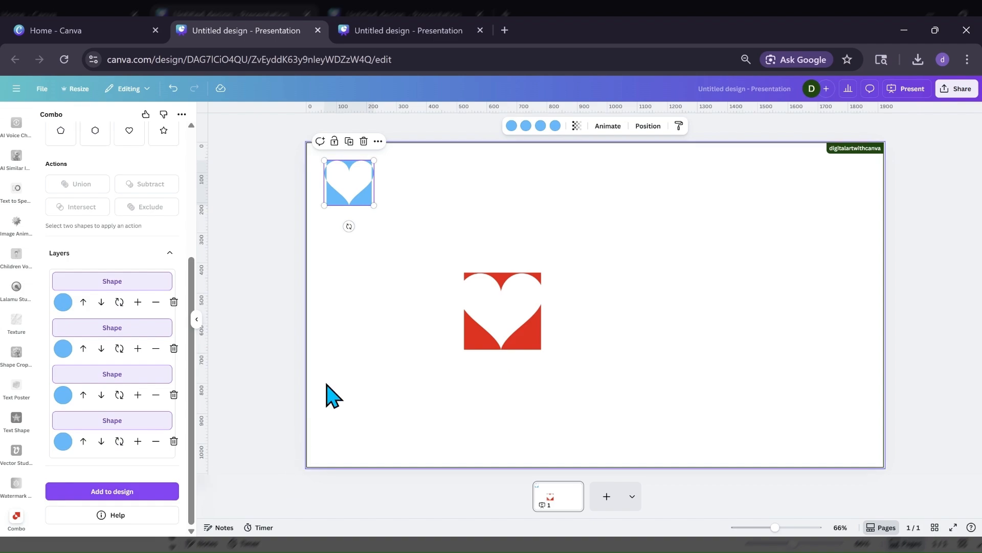
{"action": "left_click_drag", "start_coordinate": [355, 202], "coordinate": [661, 269]}
Undo the Exclude operation in the Combo preview to restore the separate Square and Heart layers.
{"action": "scroll", "coordinate": [128, 373], "scroll_direction": "up", "scroll_amount": 4}
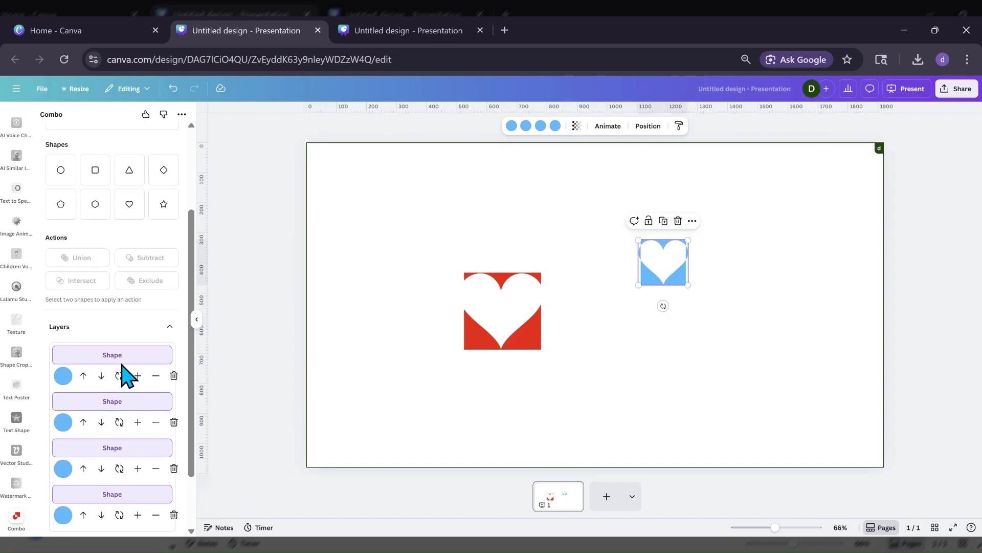
{"action": "left_click", "coordinate": [154, 134]}
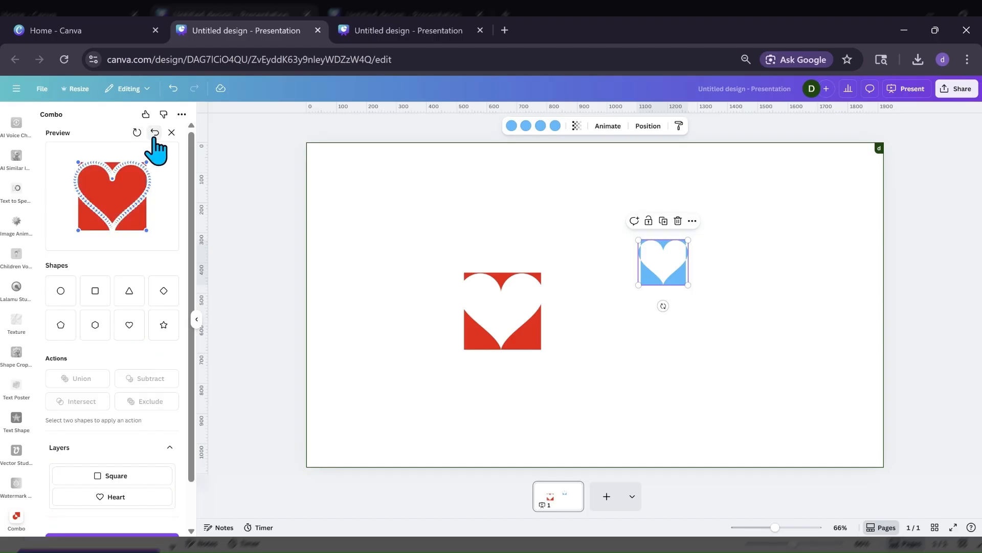
{"action": "scroll", "coordinate": [114, 318], "scroll_direction": "down", "scroll_amount": 2}
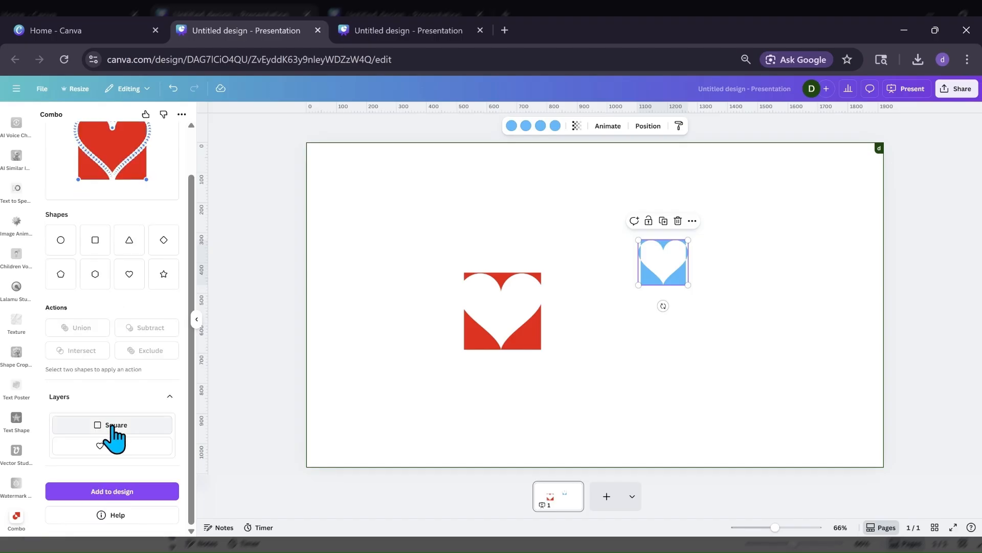
Merge the Square and Heart layers with Union and place the result on the page, above and left of the red cutout.
{"action": "left_click", "coordinate": [113, 427]}
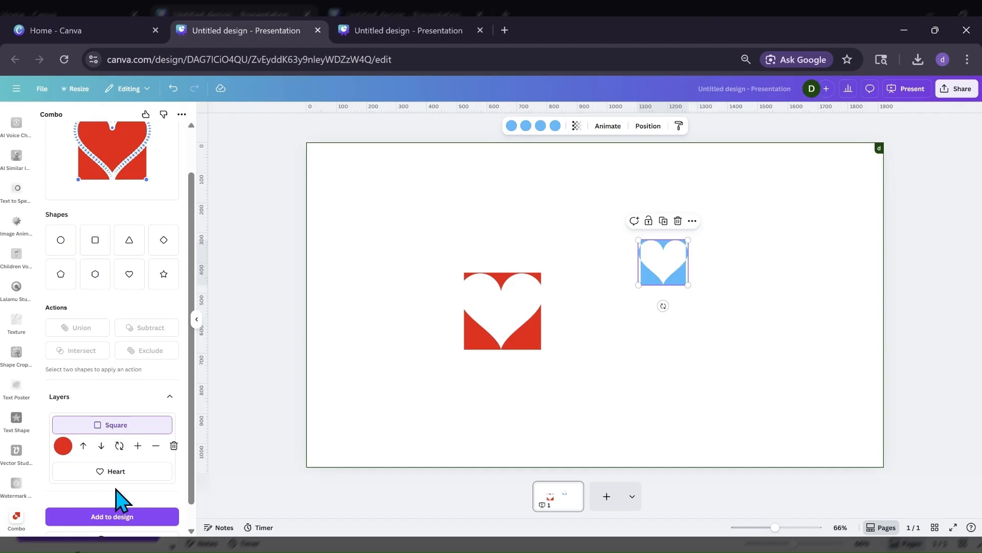
{"action": "left_click", "coordinate": [107, 471]}
{"action": "left_click", "coordinate": [92, 330]}
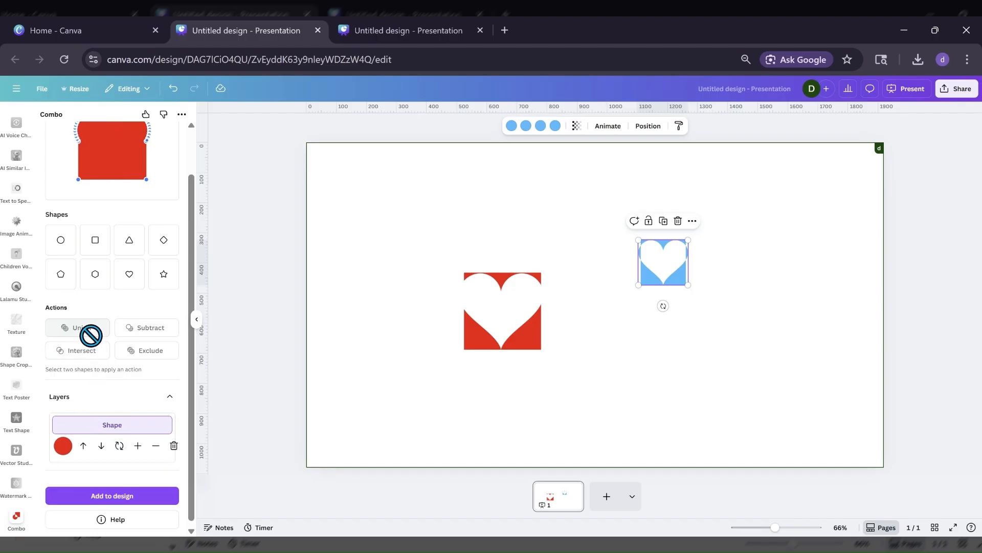
{"action": "left_click", "coordinate": [113, 497]}
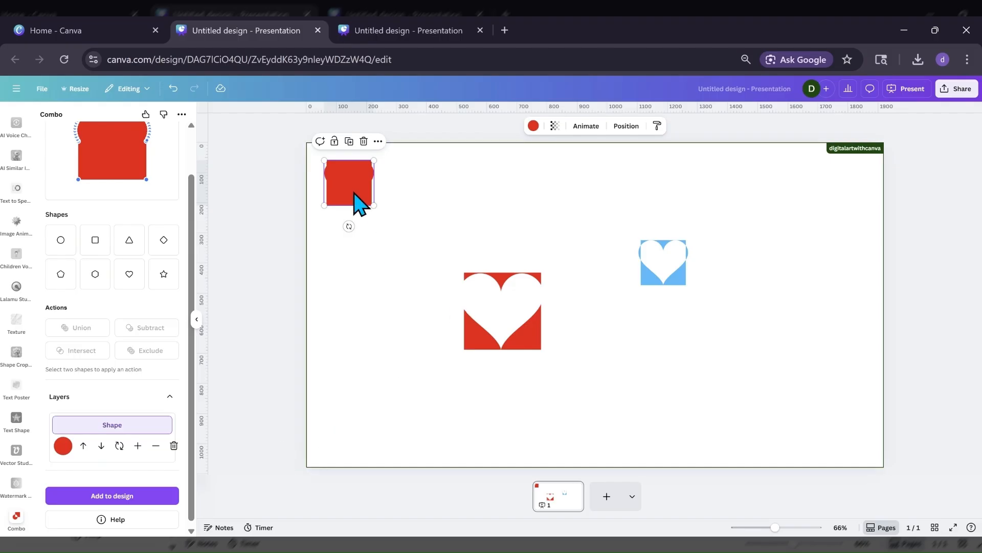
{"action": "left_click_drag", "start_coordinate": [357, 202], "coordinate": [397, 251]}
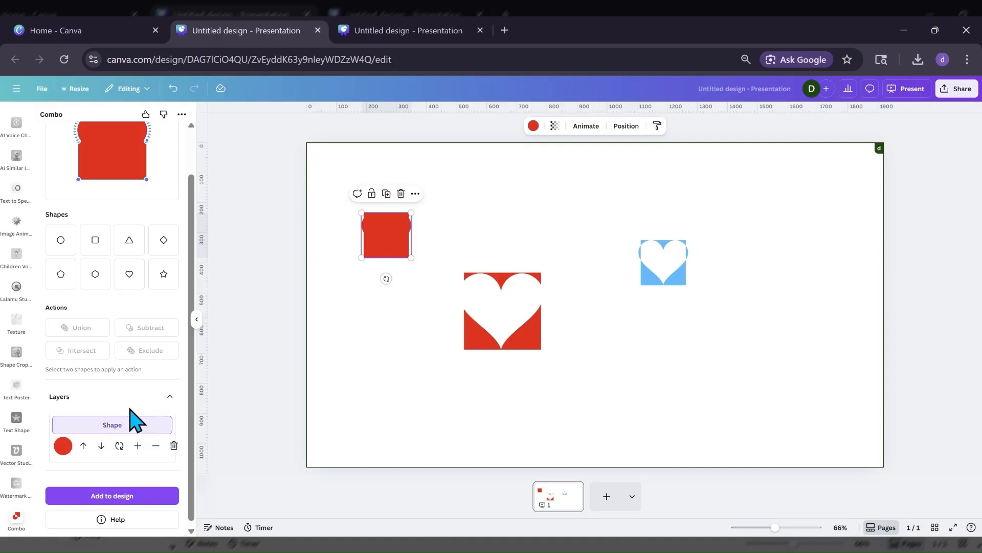
Undo the Union operation in the Combo preview.
{"action": "scroll", "coordinate": [134, 296], "scroll_direction": "up", "scroll_amount": 1}
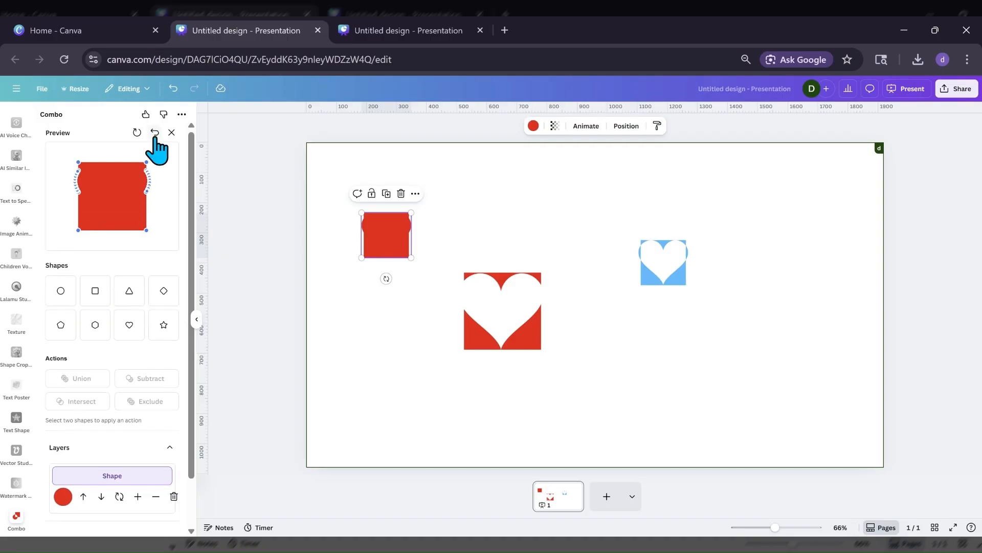
{"action": "left_click", "coordinate": [155, 132]}
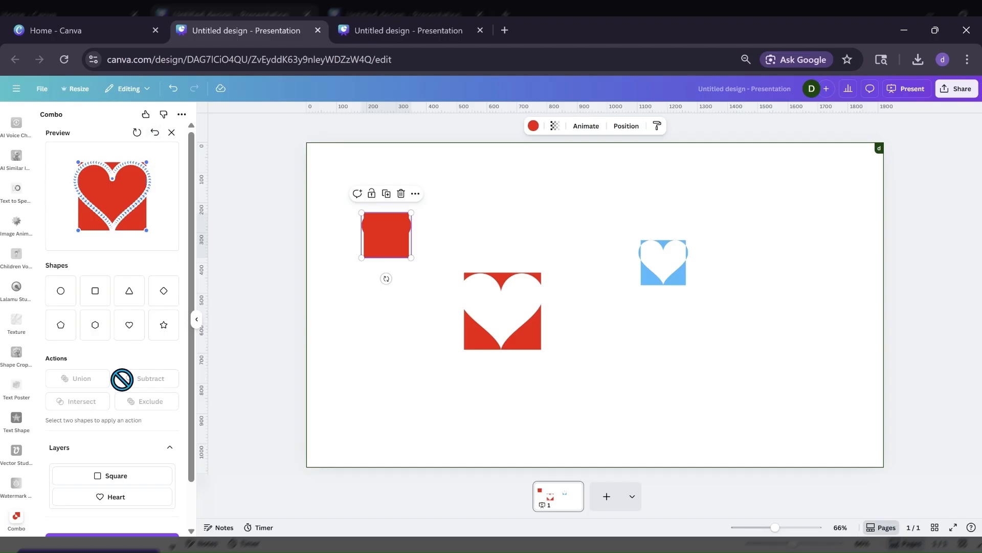
{"action": "scroll", "coordinate": [135, 410], "scroll_direction": "down", "scroll_amount": 1}
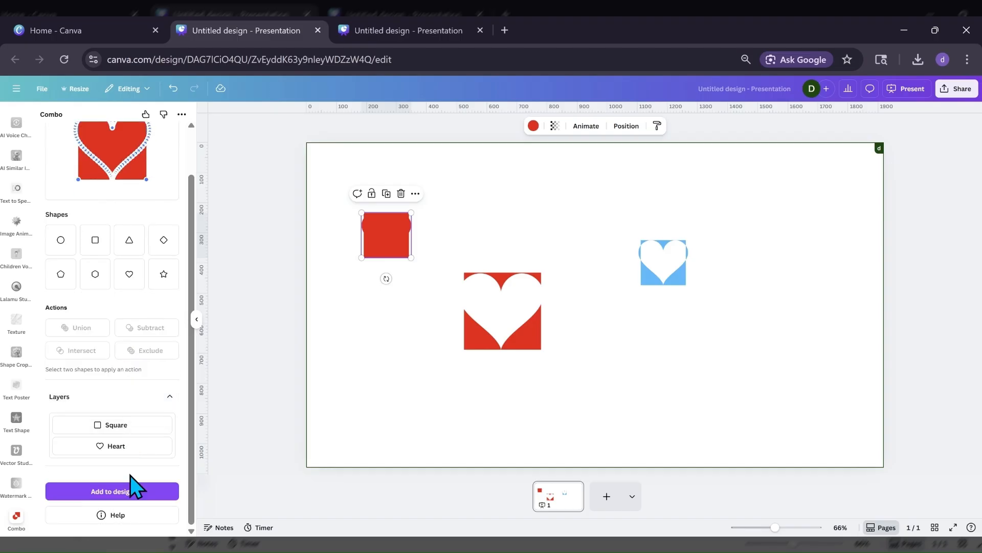
Try combining the Square and Heart layers with Intersect, check the preview, and undo the operation.
{"action": "left_click", "coordinate": [134, 430]}
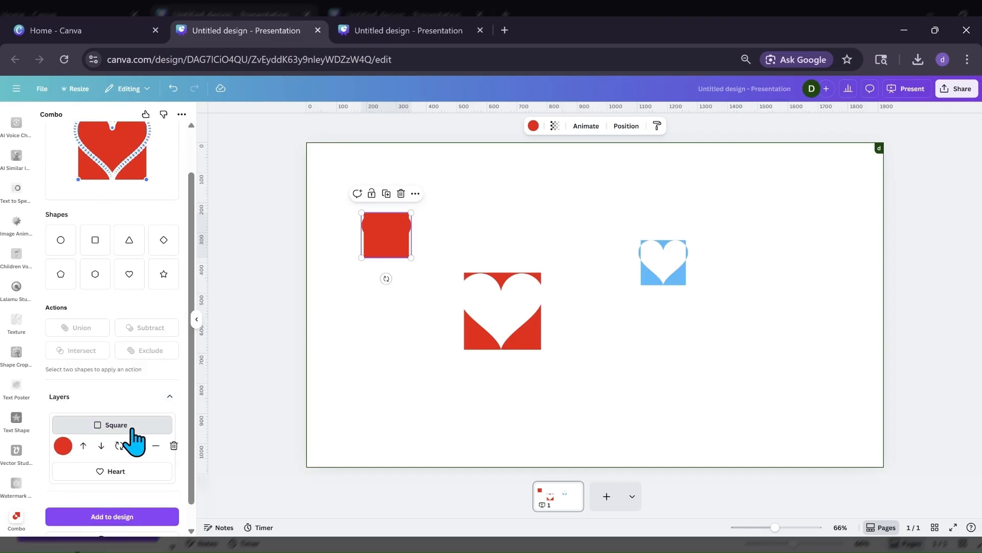
{"action": "left_click", "coordinate": [133, 471]}
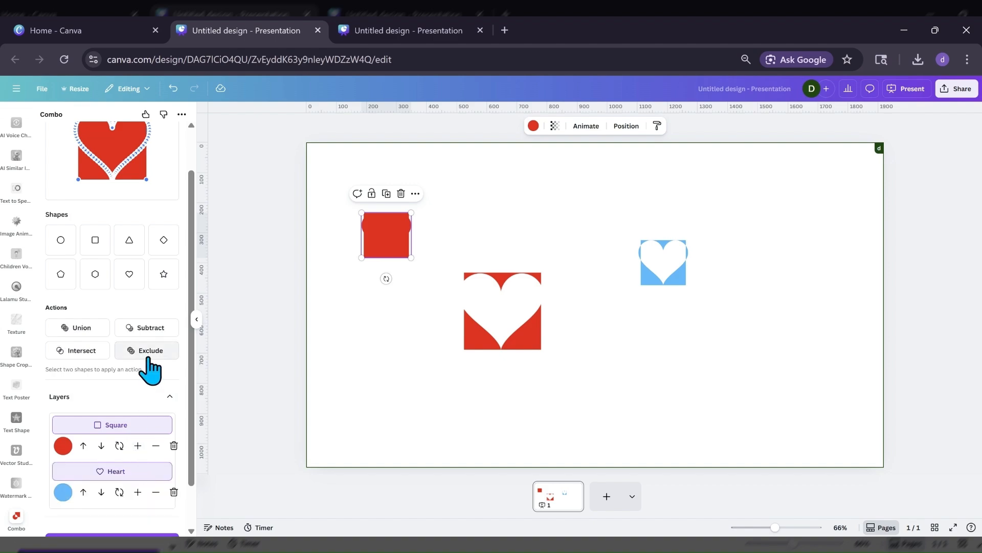
{"action": "left_click", "coordinate": [86, 350]}
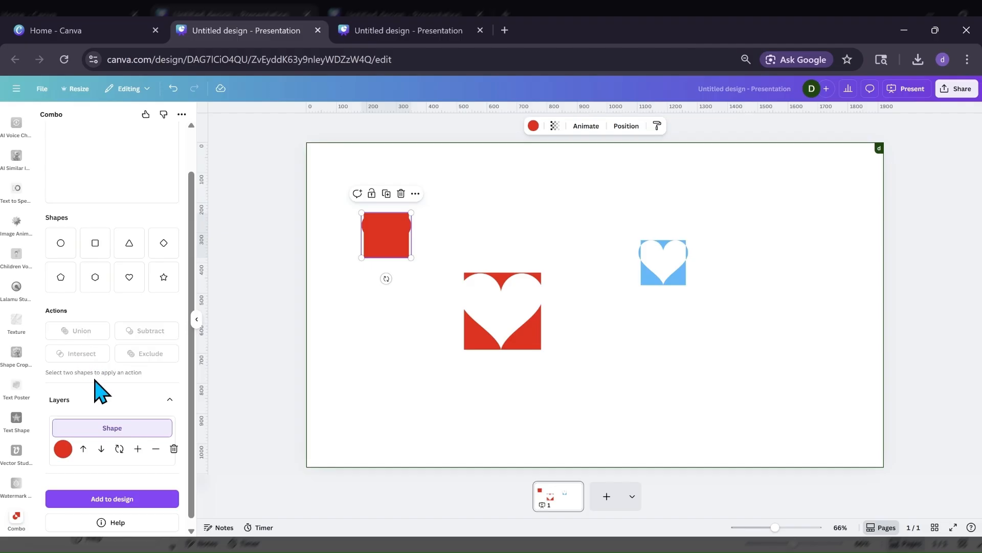
{"action": "scroll", "coordinate": [100, 392], "scroll_direction": "up", "scroll_amount": 1}
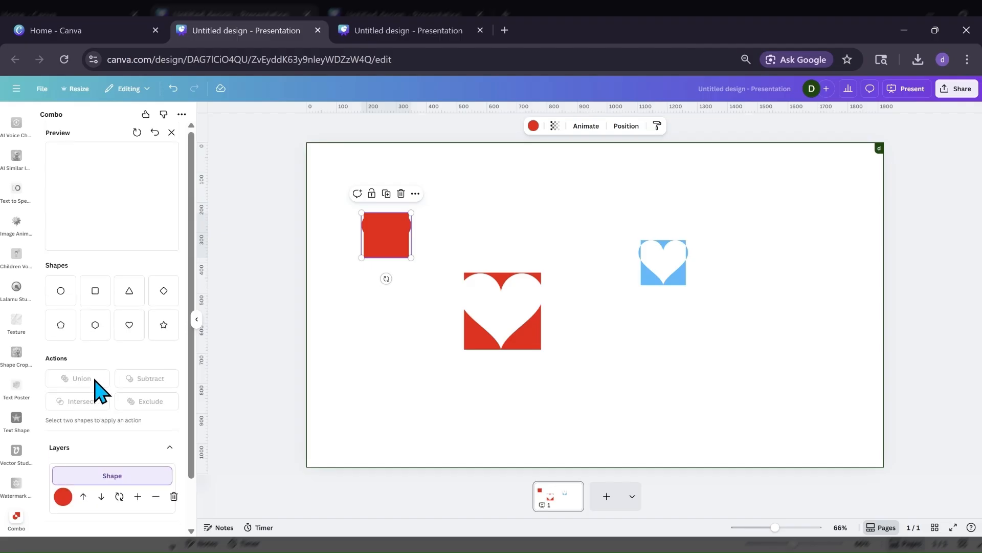
{"action": "scroll", "coordinate": [158, 441], "scroll_direction": "down", "scroll_amount": 1}
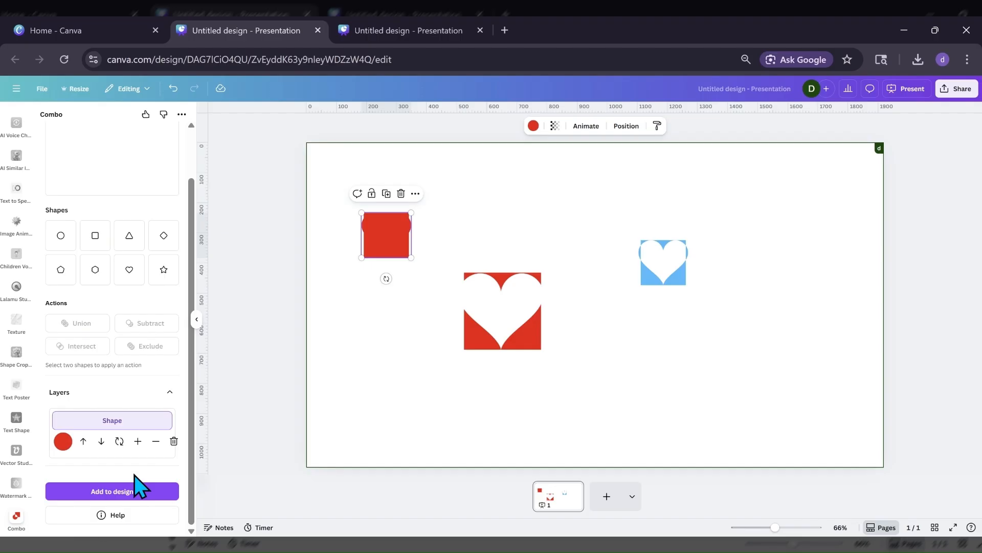
{"action": "scroll", "coordinate": [116, 333], "scroll_direction": "up", "scroll_amount": 1}
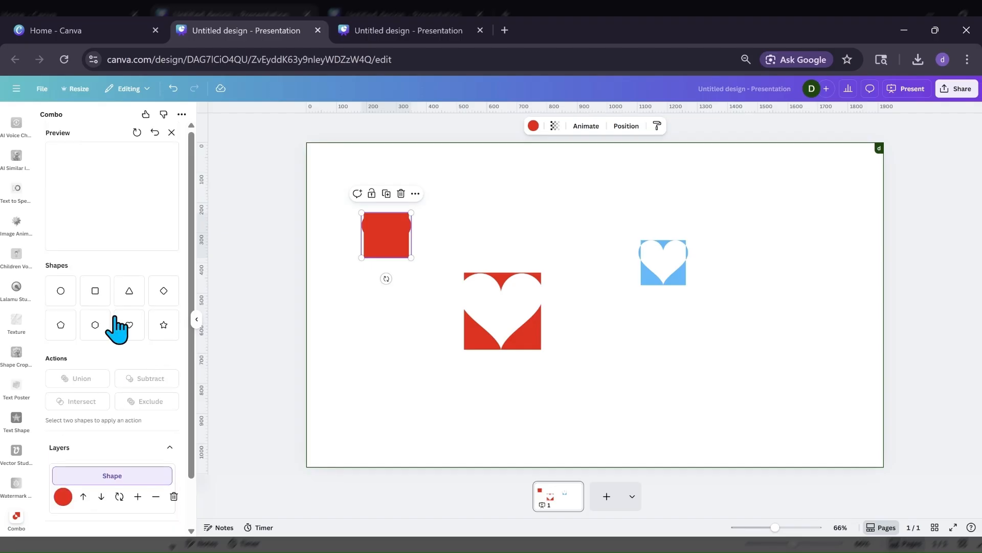
{"action": "left_click", "coordinate": [155, 133]}
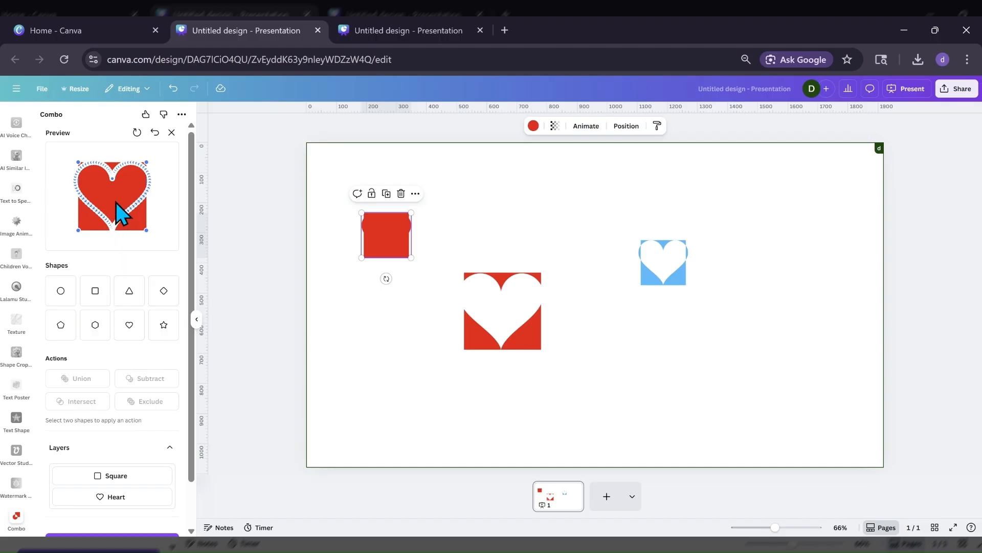
Shift the square lower over the heart, merge both layers with Union, and place the result on the page below the blue cutout.
{"action": "mouse_move", "coordinate": [116, 202]}
{"action": "left_mouse_down"}
{"action": "mouse_move", "coordinate": [116, 188]}
{"action": "mouse_move", "coordinate": [115, 221]}
{"action": "left_mouse_up"}
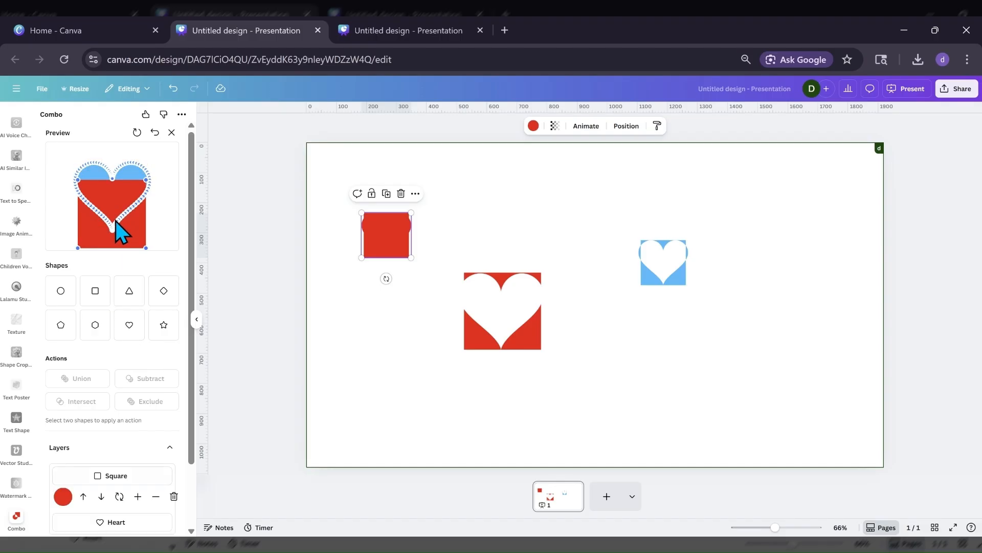
{"action": "scroll", "coordinate": [93, 407], "scroll_direction": "down", "scroll_amount": 1}
{"action": "scroll", "coordinate": [97, 425], "scroll_direction": "down", "scroll_amount": 1}
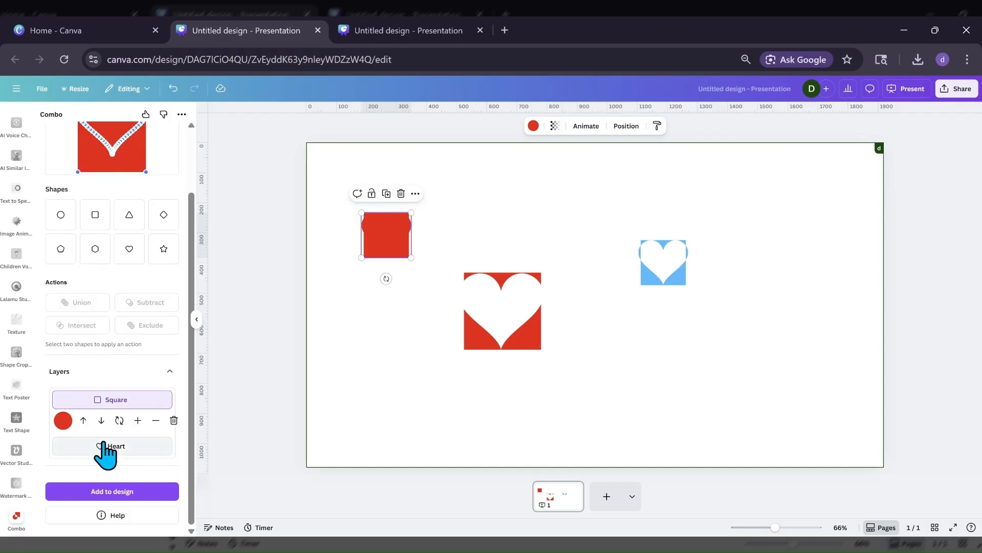
{"action": "left_click", "coordinate": [104, 445]}
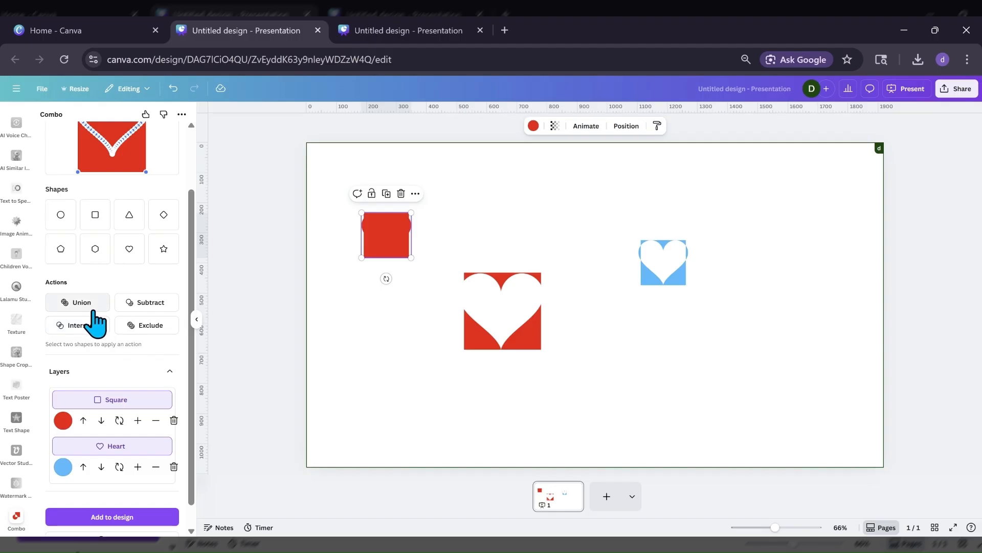
{"action": "left_click", "coordinate": [98, 325]}
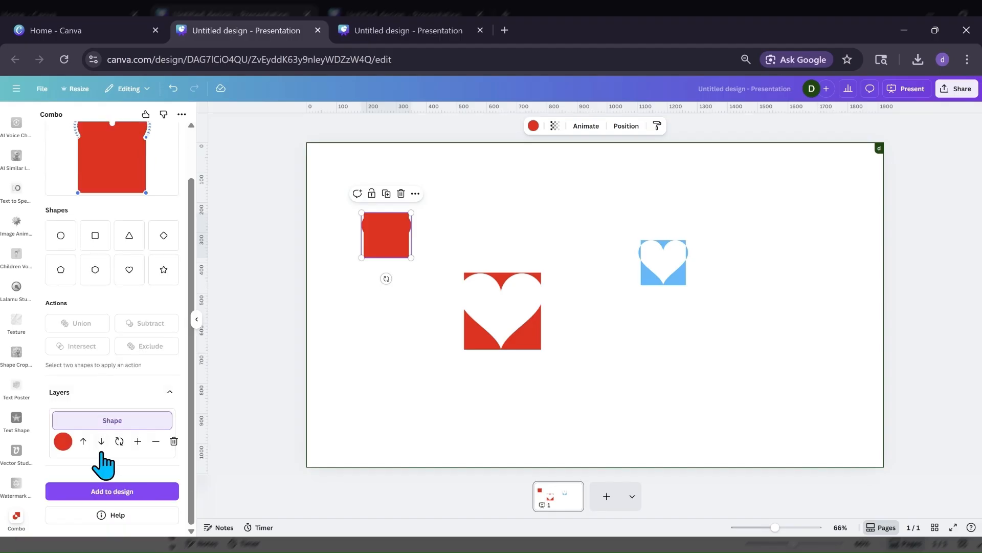
{"action": "left_click", "coordinate": [104, 491]}
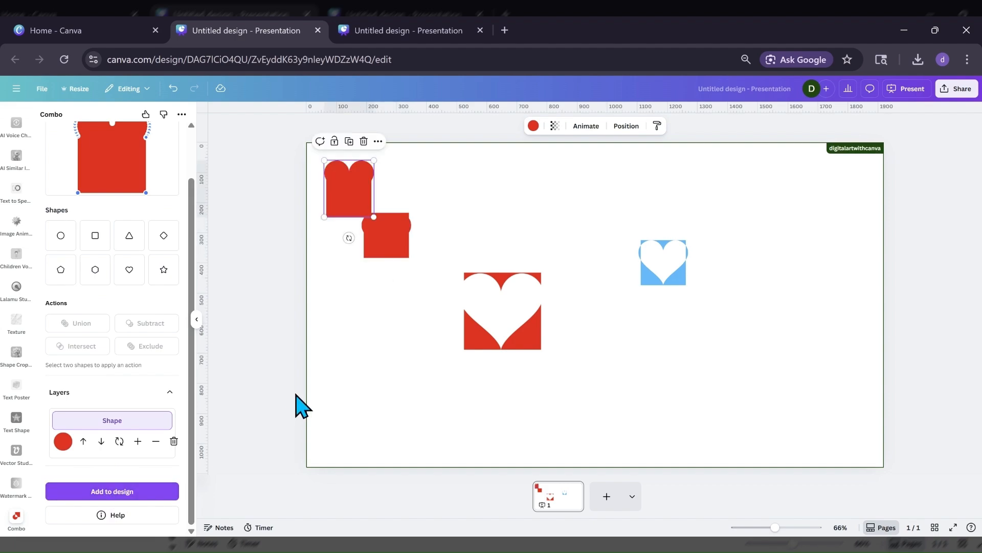
{"action": "left_click_drag", "start_coordinate": [351, 209], "coordinate": [639, 384]}
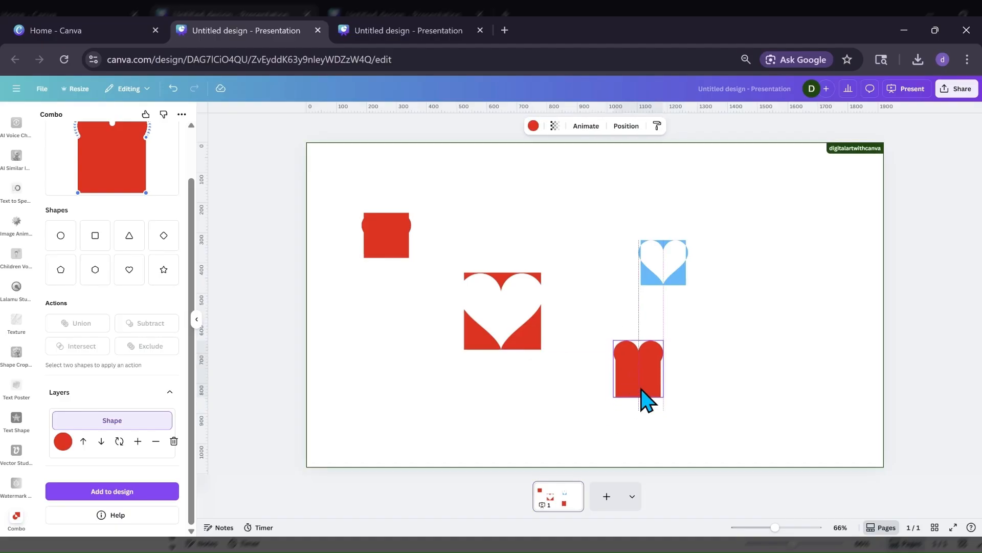
Hide the Combo panel and rearrange the red and blue shapes so they are spaced apart across the page.
{"action": "left_click_drag", "start_coordinate": [519, 346], "coordinate": [528, 326]}
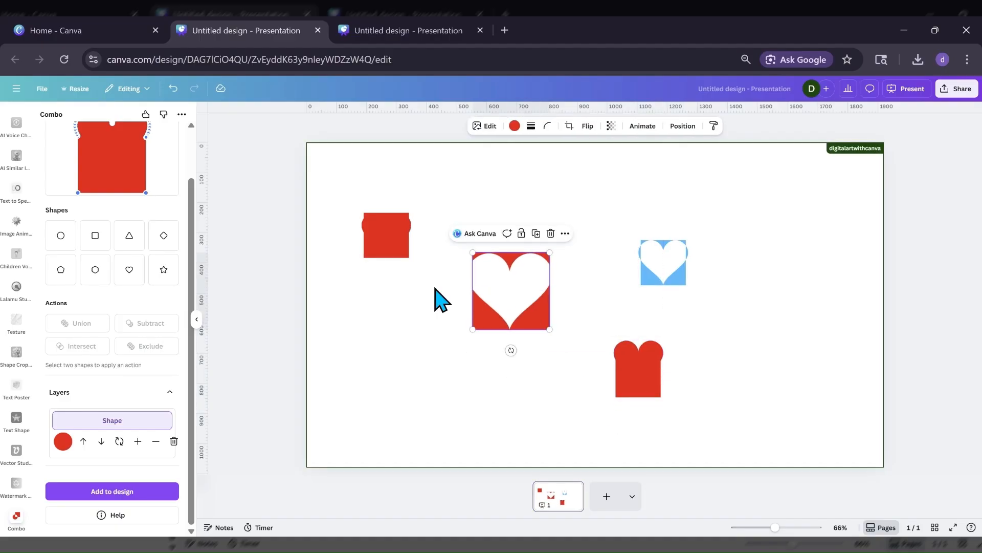
{"action": "left_click", "coordinate": [197, 320]}
{"action": "left_click_drag", "start_coordinate": [313, 255], "coordinate": [309, 243]}
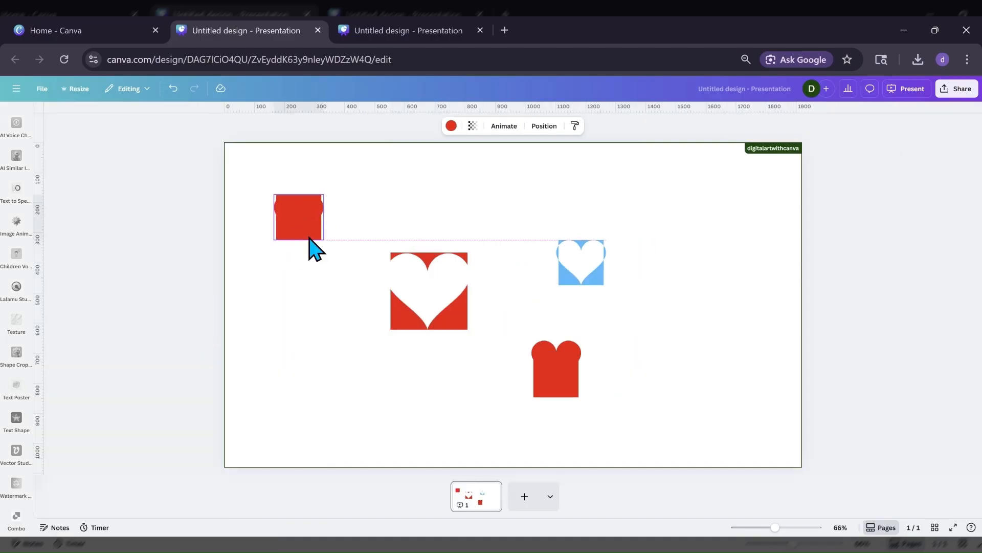
{"action": "left_click_drag", "start_coordinate": [414, 256], "coordinate": [433, 245]}
{"action": "left_click_drag", "start_coordinate": [575, 284], "coordinate": [587, 259]}
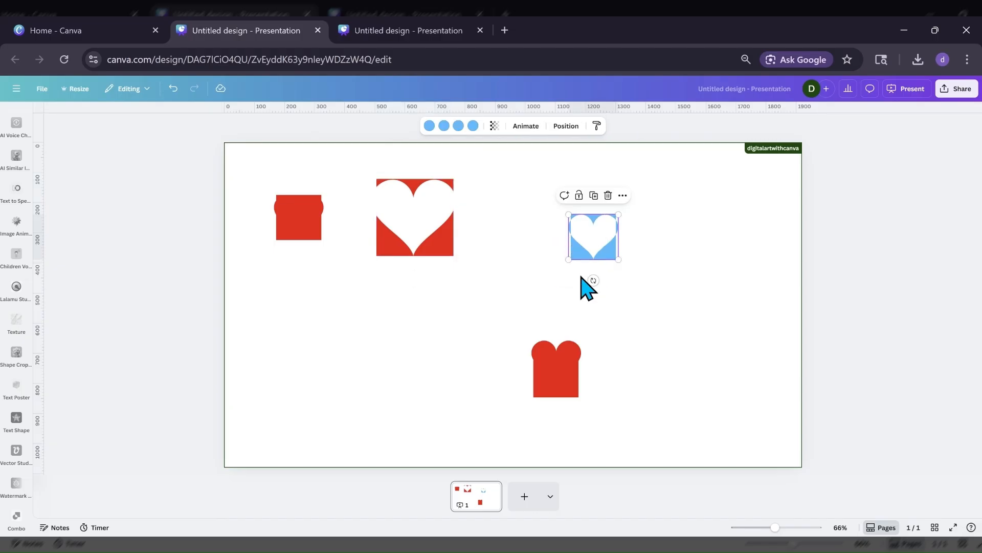
{"action": "left_click_drag", "start_coordinate": [553, 371], "coordinate": [528, 338]}
{"action": "left_click_drag", "start_coordinate": [424, 225], "coordinate": [462, 263]}
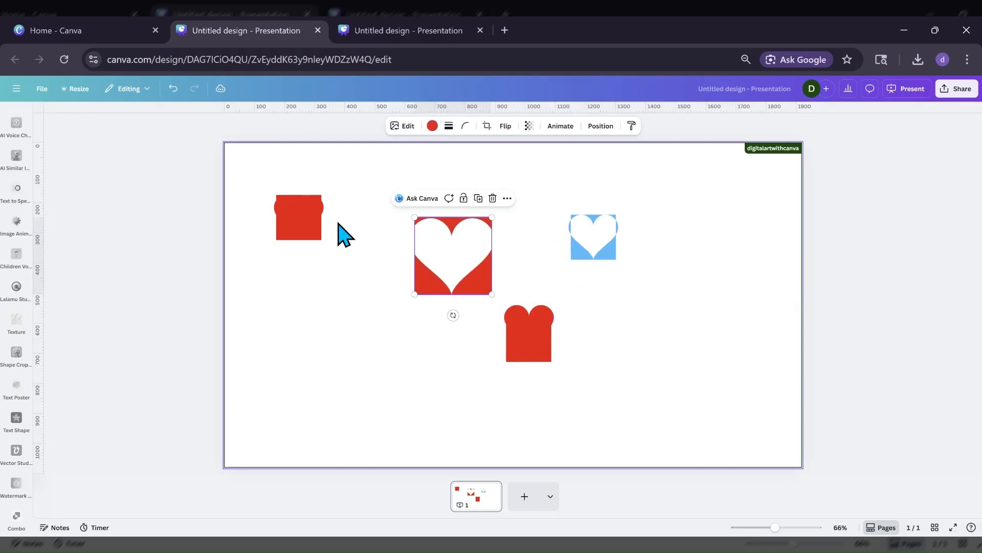
{"action": "left_click_drag", "start_coordinate": [315, 216], "coordinate": [332, 246]}
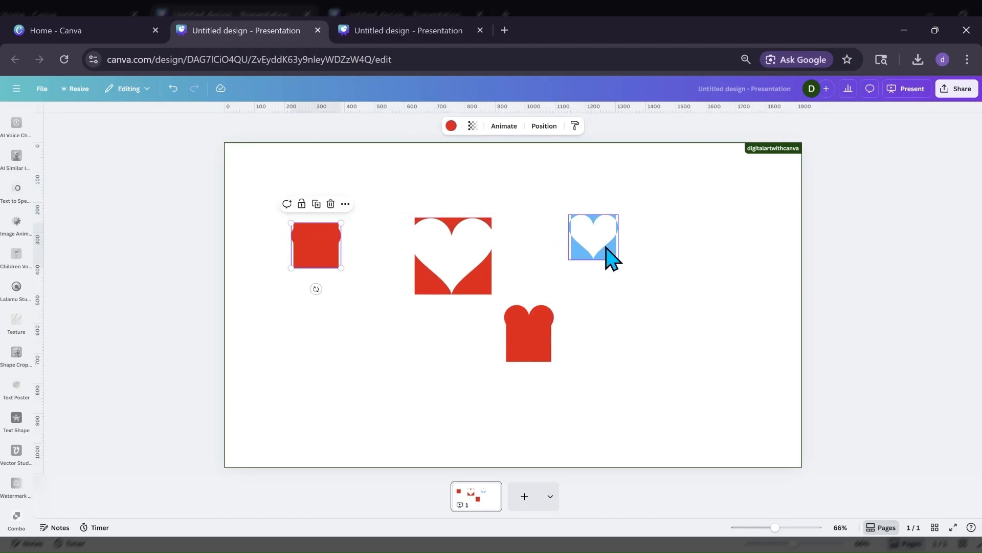
Enlarge the blue heart cutout to roughly three times its width on the right half of the page.
{"action": "left_click", "coordinate": [602, 248]}
{"action": "left_click_drag", "start_coordinate": [571, 214], "coordinate": [526, 175]}
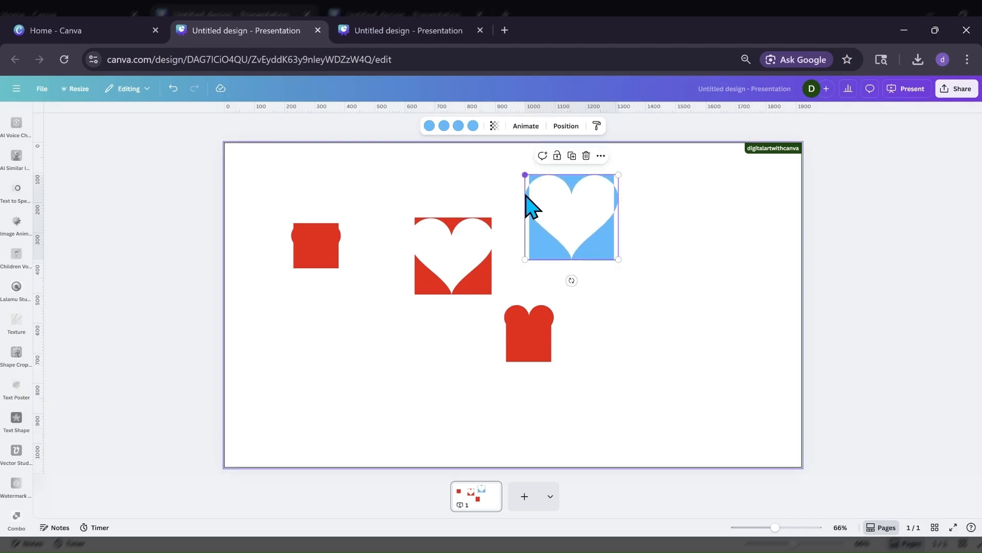
{"action": "left_click_drag", "start_coordinate": [615, 260], "coordinate": [650, 287]}
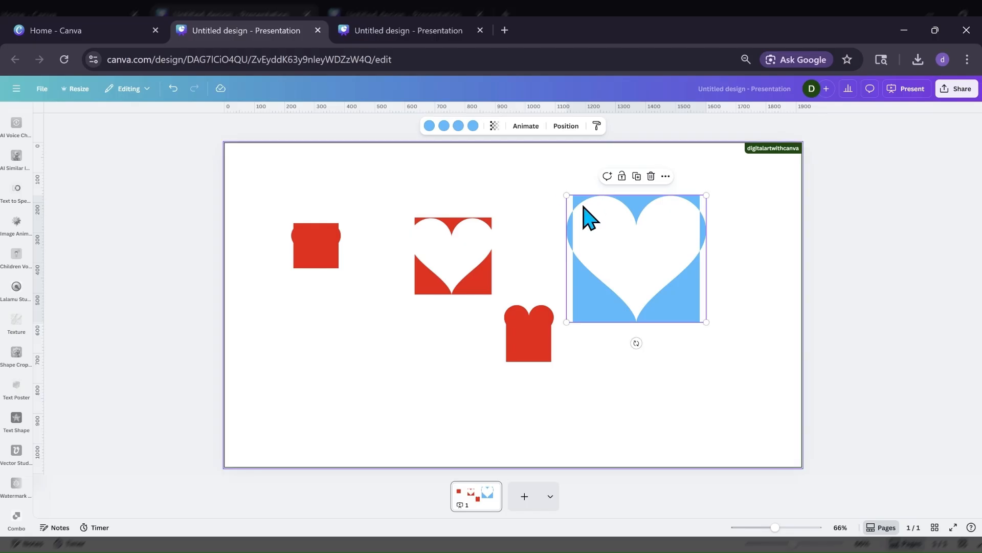
Fill the blue cutout's upper section with the dark blue-to-purple gradient and its right edge with the violet-to-pink gradient.
{"action": "left_click", "coordinate": [430, 125]}
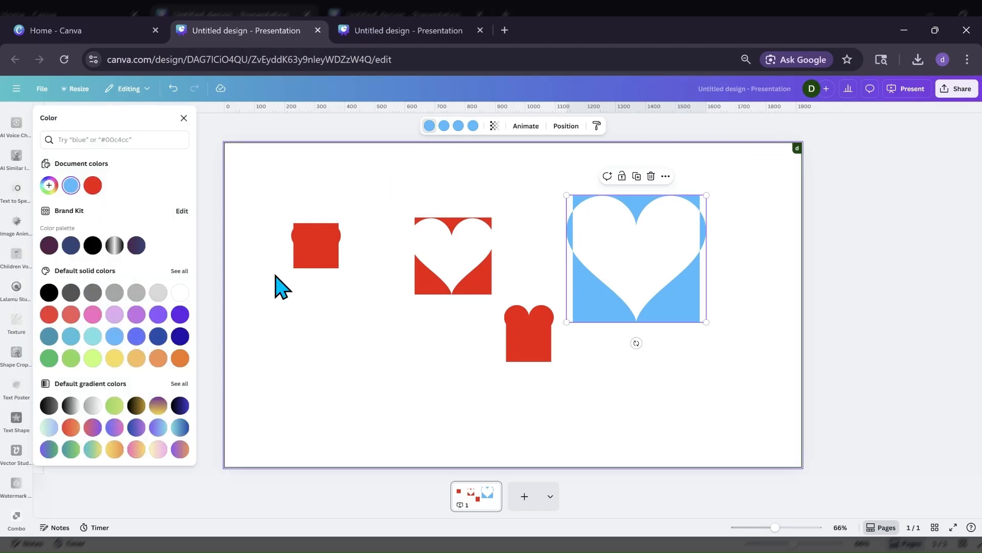
{"action": "left_click", "coordinate": [139, 429]}
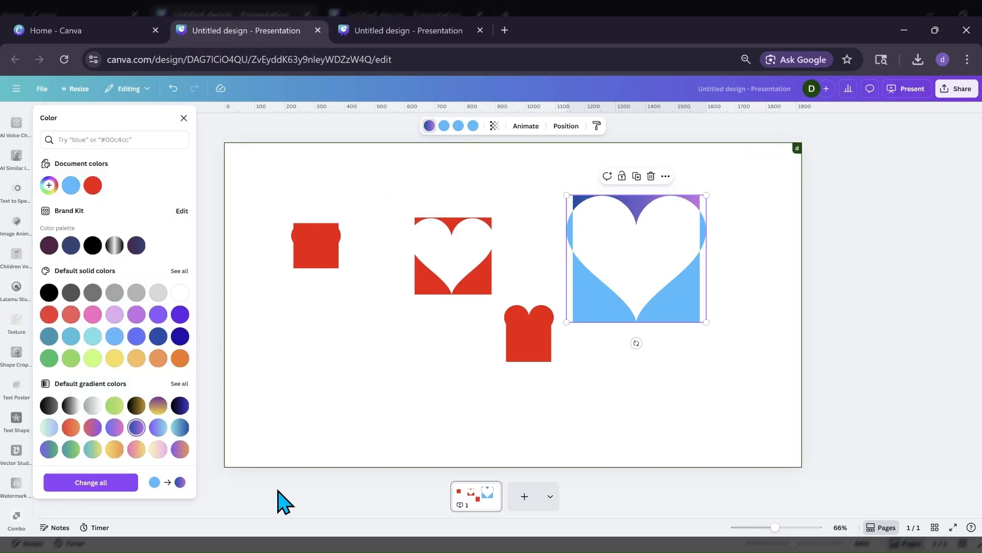
{"action": "left_click", "coordinate": [446, 128]}
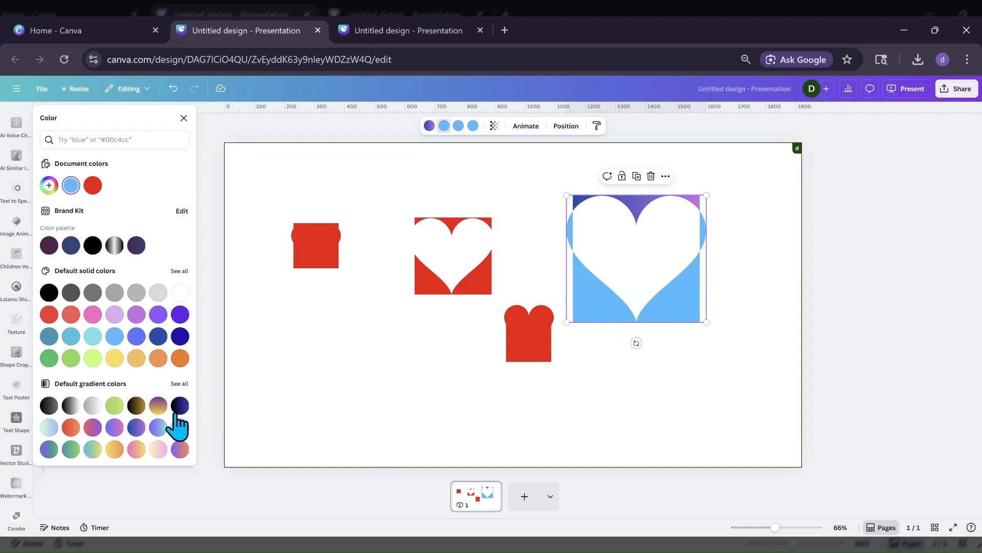
{"action": "left_click", "coordinate": [136, 428]}
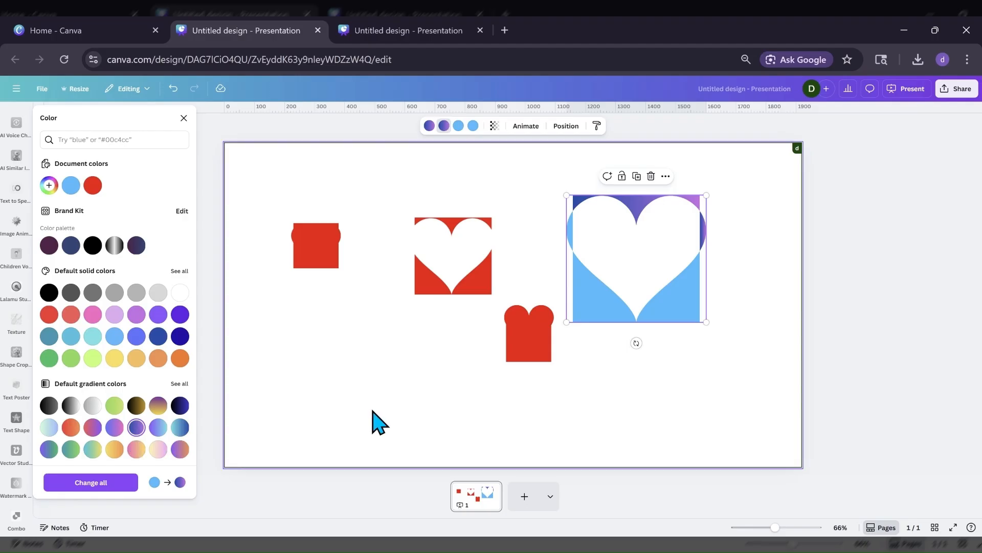
{"action": "left_click", "coordinate": [115, 429]}
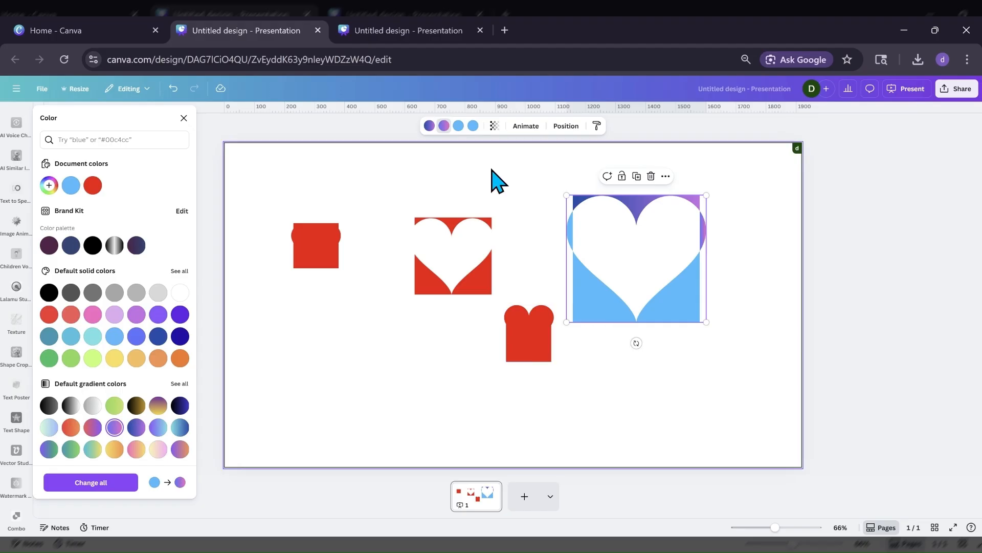
Fill the cutout's lower section with the purple-to-cyan gradient and its left edge with the violet-to-pink gradient.
{"action": "left_click", "coordinate": [458, 126]}
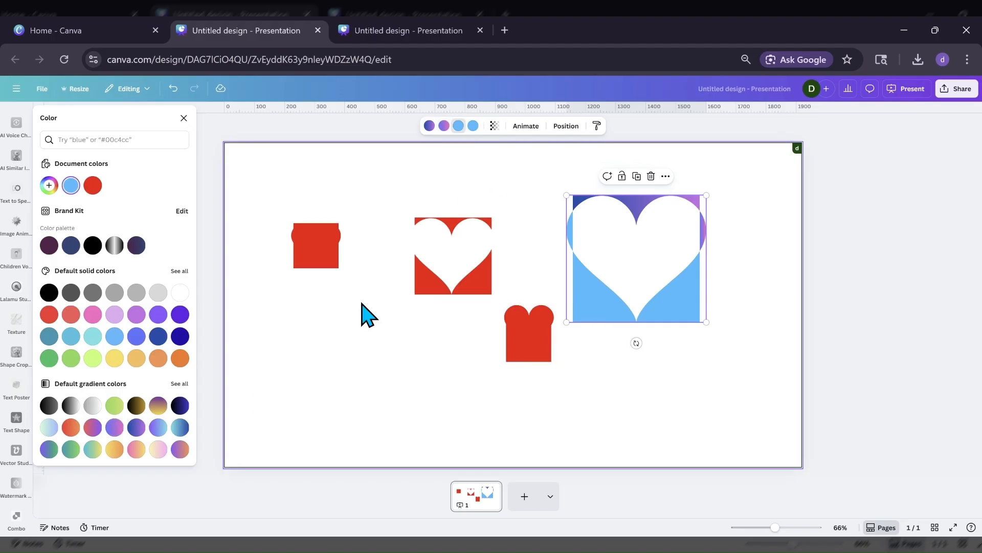
{"action": "left_click", "coordinate": [158, 429]}
{"action": "left_click", "coordinate": [473, 126]}
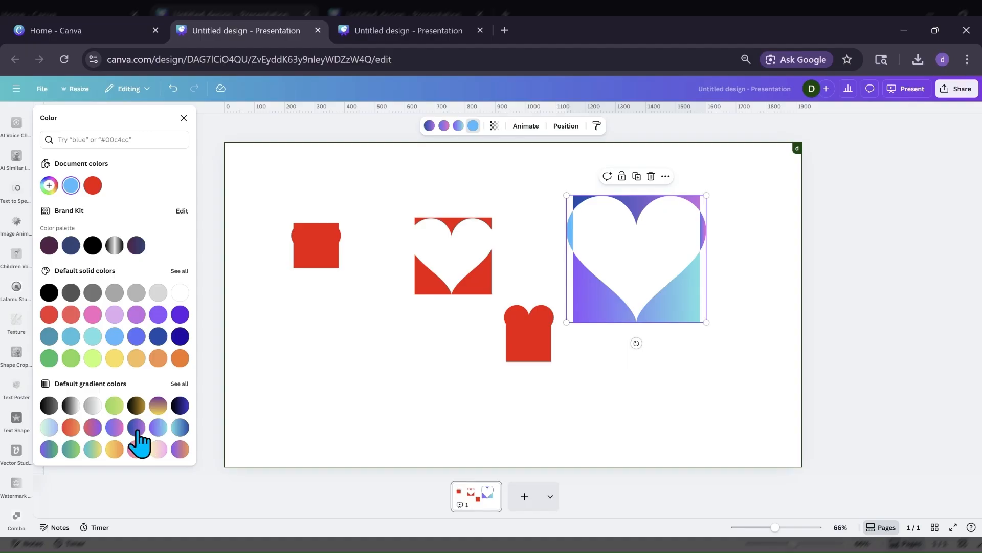
{"action": "left_click", "coordinate": [115, 428]}
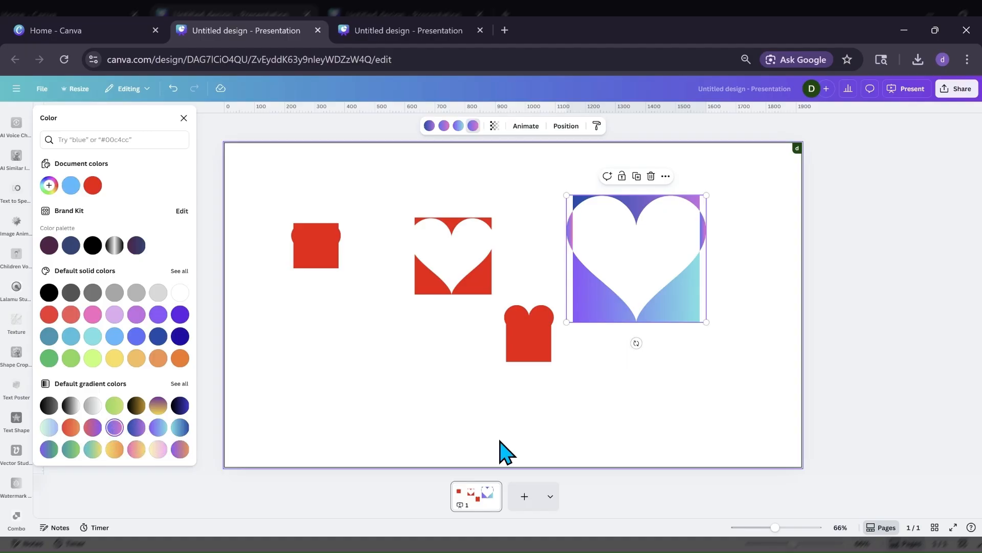
Cluster the three red shapes on the left half of the page and place the gradient heart cutout right of the centre.
{"action": "left_click", "coordinate": [680, 379]}
{"action": "left_click_drag", "start_coordinate": [650, 289], "coordinate": [659, 365]}
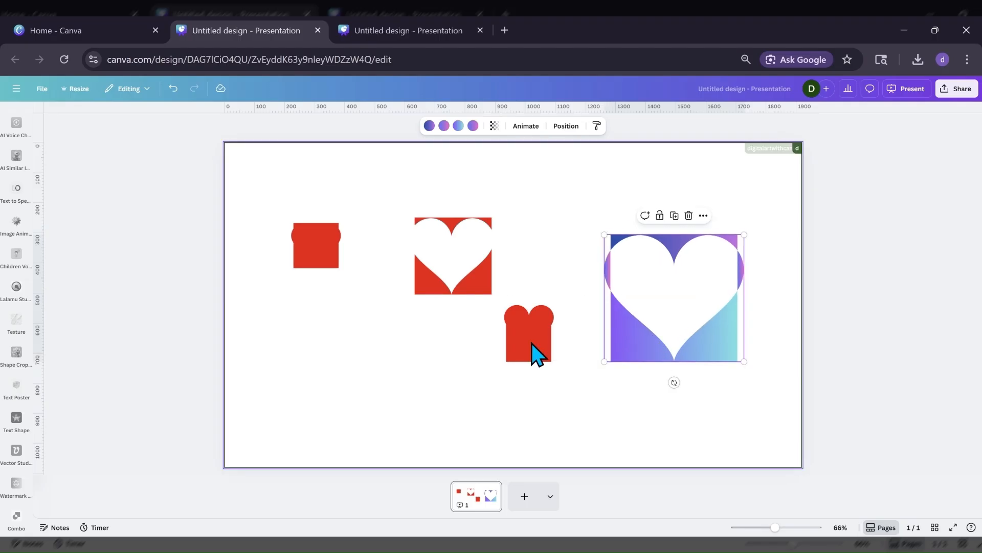
{"action": "left_click_drag", "start_coordinate": [533, 351], "coordinate": [340, 331]}
{"action": "left_click_drag", "start_coordinate": [423, 285], "coordinate": [330, 264]}
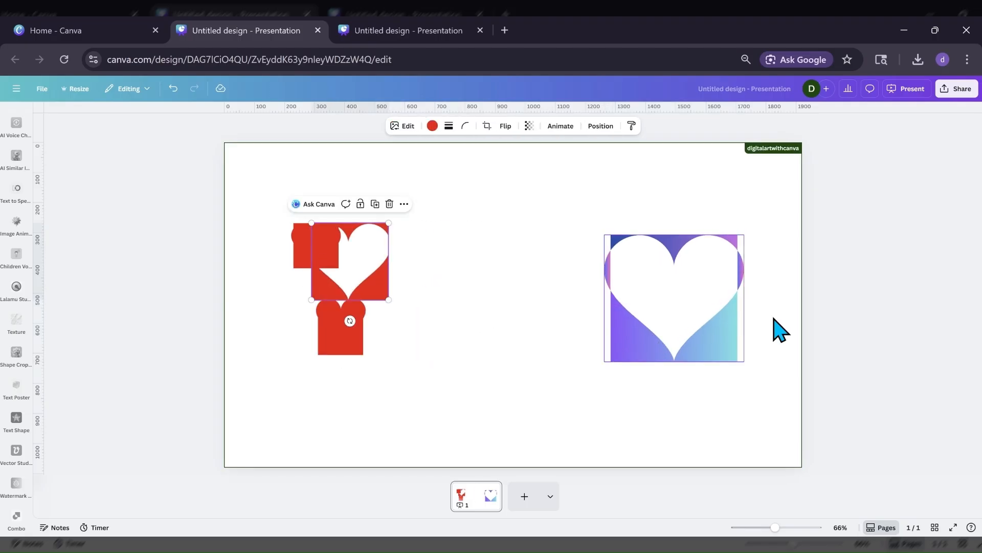
{"action": "left_click_drag", "start_coordinate": [724, 324], "coordinate": [604, 328]}
Find the uploaded photo of the sitting dog and add it to the page over the gradient heart cutout.
{"action": "scroll", "coordinate": [8, 322], "scroll_direction": "down", "scroll_amount": 10}
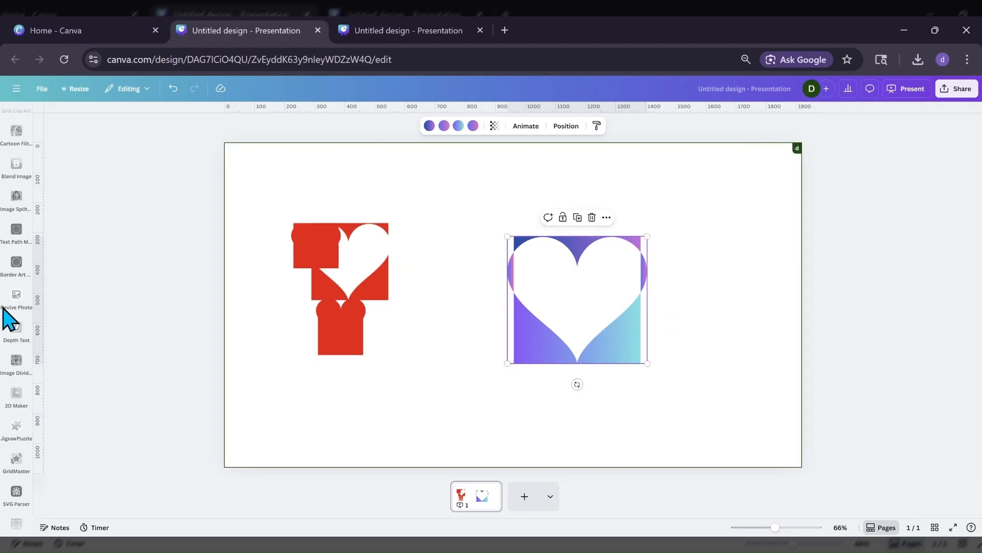
{"action": "scroll", "coordinate": [8, 317], "scroll_direction": "up", "scroll_amount": 10}
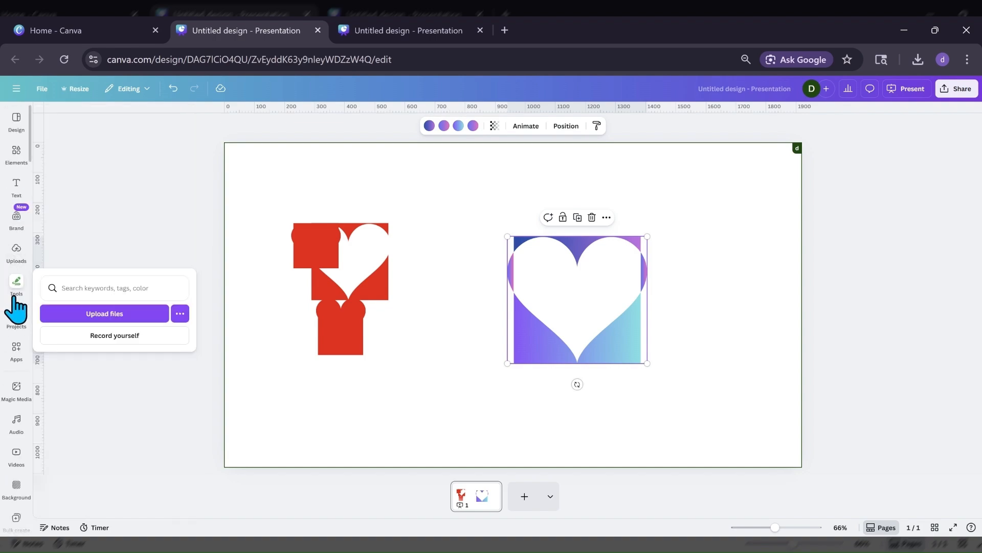
{"action": "left_click", "coordinate": [21, 261]}
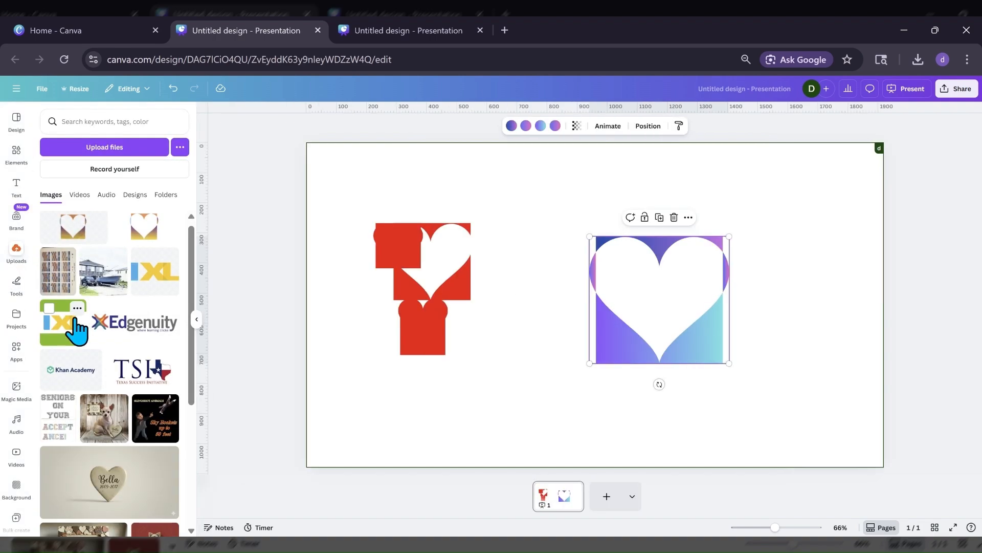
{"action": "scroll", "coordinate": [77, 327], "scroll_direction": "down", "scroll_amount": 4}
{"action": "scroll", "coordinate": [77, 330], "scroll_direction": "up", "scroll_amount": 3}
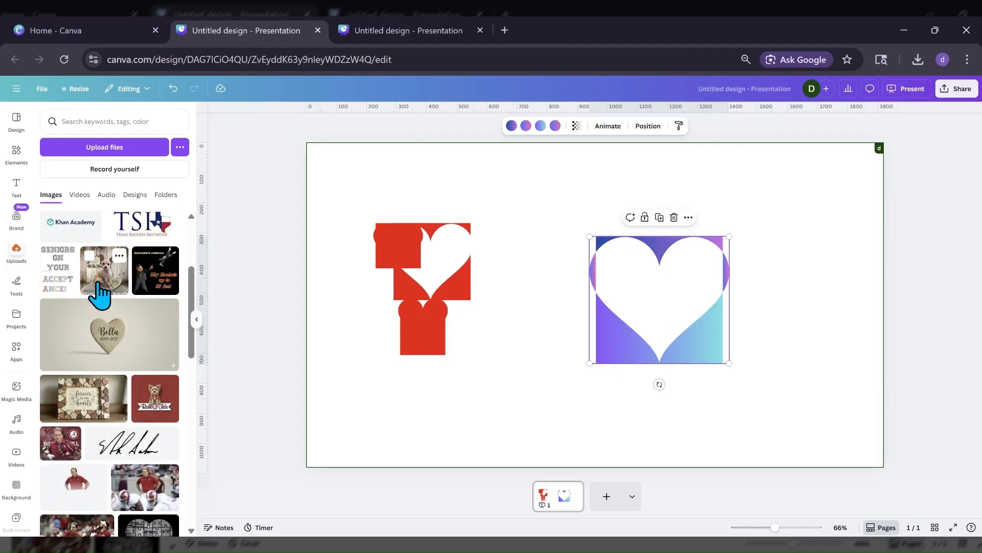
{"action": "left_click_drag", "start_coordinate": [105, 305], "coordinate": [738, 359]}
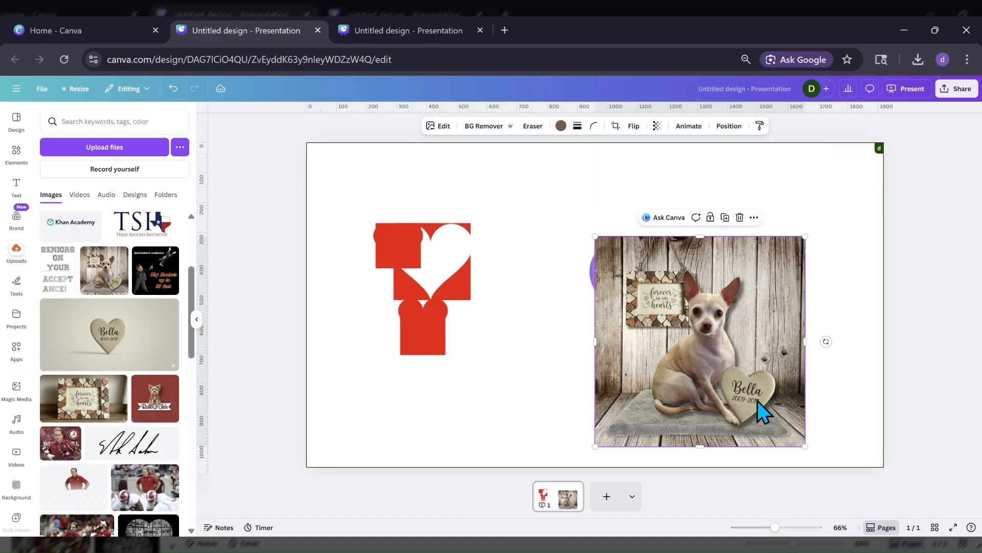
Shrink the dog photo to the size of the gradient cutout's square and align it over that square.
{"action": "left_click_drag", "start_coordinate": [802, 446], "coordinate": [744, 337]}
{"action": "left_click_drag", "start_coordinate": [736, 326], "coordinate": [745, 338]}
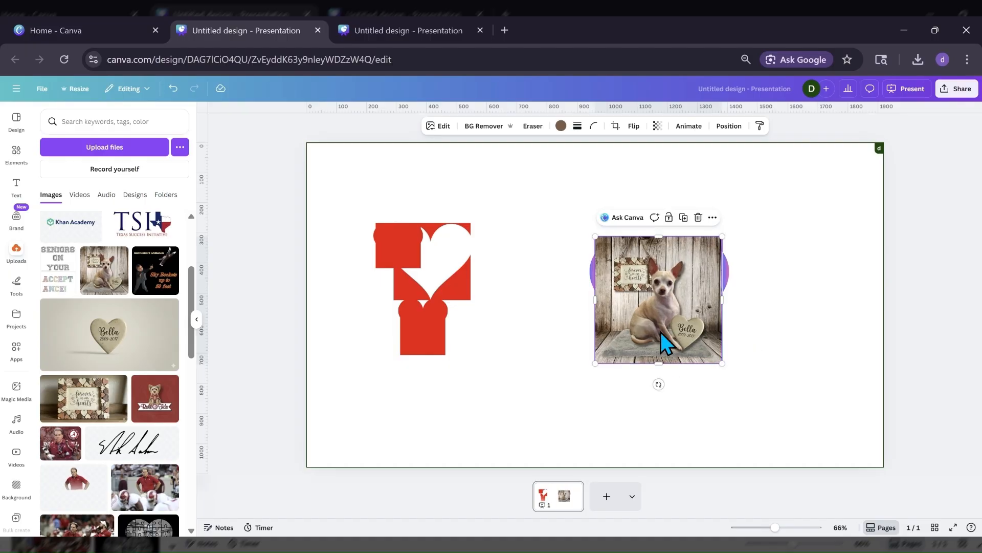
{"action": "mouse_move", "coordinate": [659, 345]}
{"action": "left_mouse_down"}
{"action": "mouse_move", "coordinate": [662, 330]}
{"action": "mouse_move", "coordinate": [667, 337]}
{"action": "left_mouse_up"}
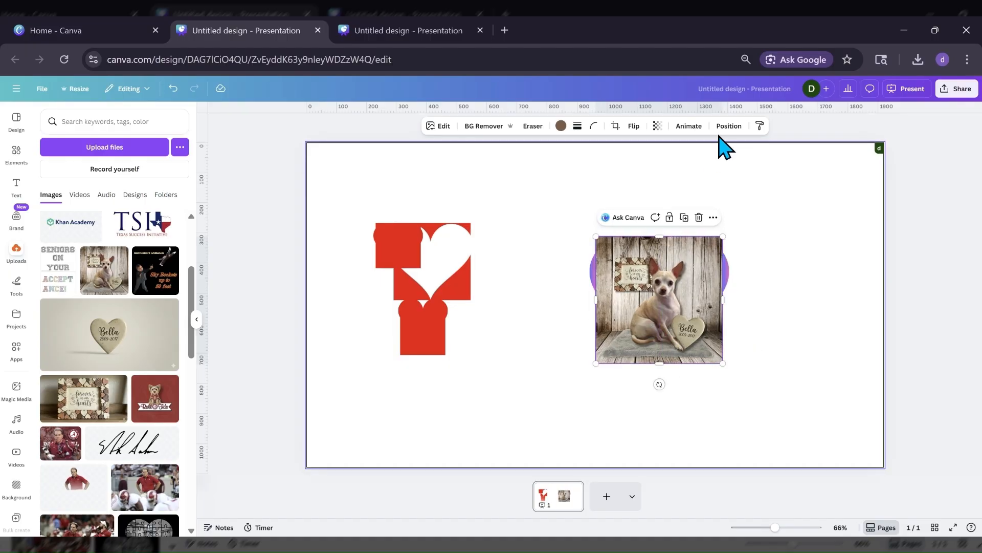
Move the dog photo's layer directly beneath the gradient heart cutout so the cutout frames it.
{"action": "left_click", "coordinate": [729, 126]}
{"action": "left_click", "coordinate": [157, 144]}
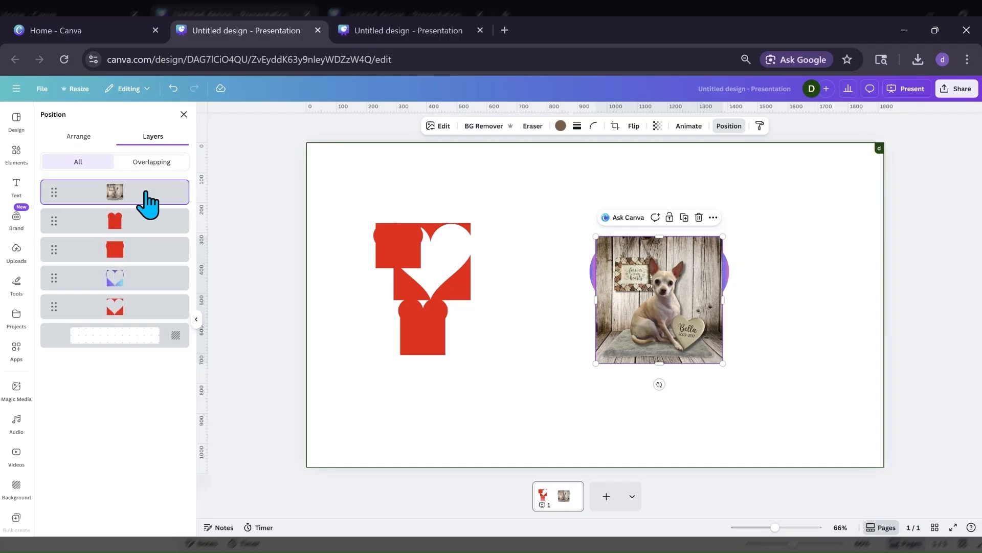
{"action": "left_click_drag", "start_coordinate": [142, 203], "coordinate": [152, 306]}
{"action": "left_click", "coordinate": [529, 405]}
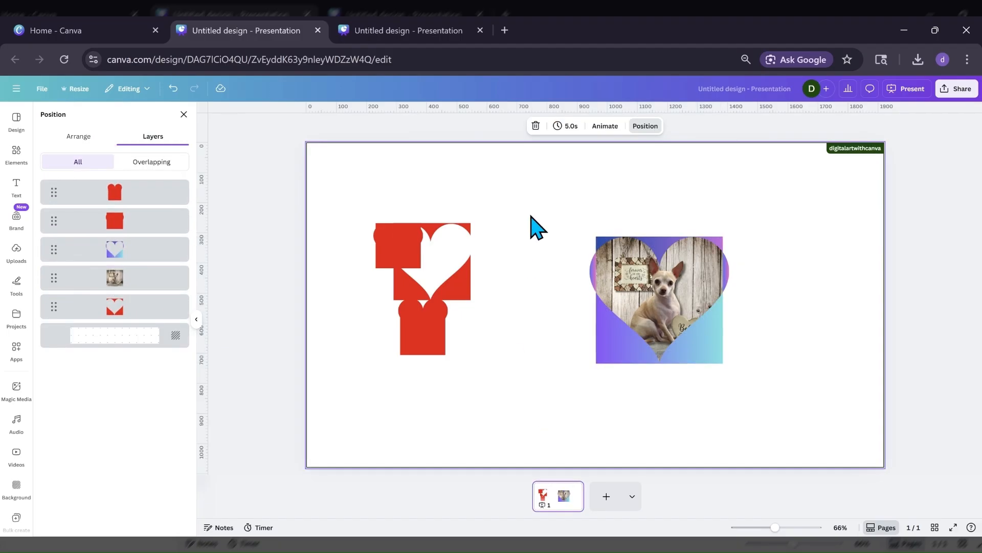
Enlarge the dog photo and gradient cutout together, reposition them on the right half of the page, and select only the cutout.
{"action": "left_click_drag", "start_coordinate": [532, 225], "coordinate": [741, 397]}
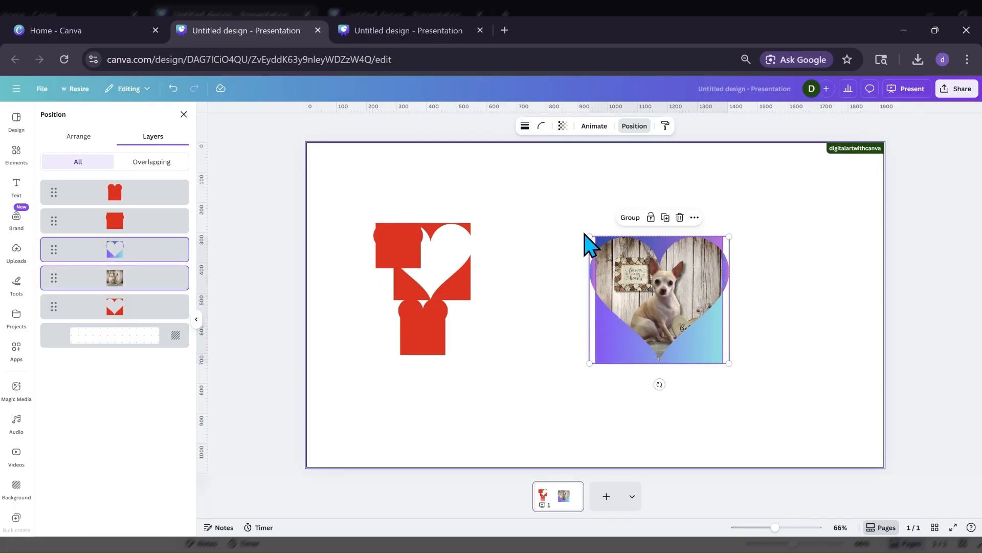
{"action": "left_click_drag", "start_coordinate": [588, 235], "coordinate": [502, 171]}
{"action": "left_click_drag", "start_coordinate": [610, 268], "coordinate": [605, 300]}
{"action": "left_click", "coordinate": [465, 396]}
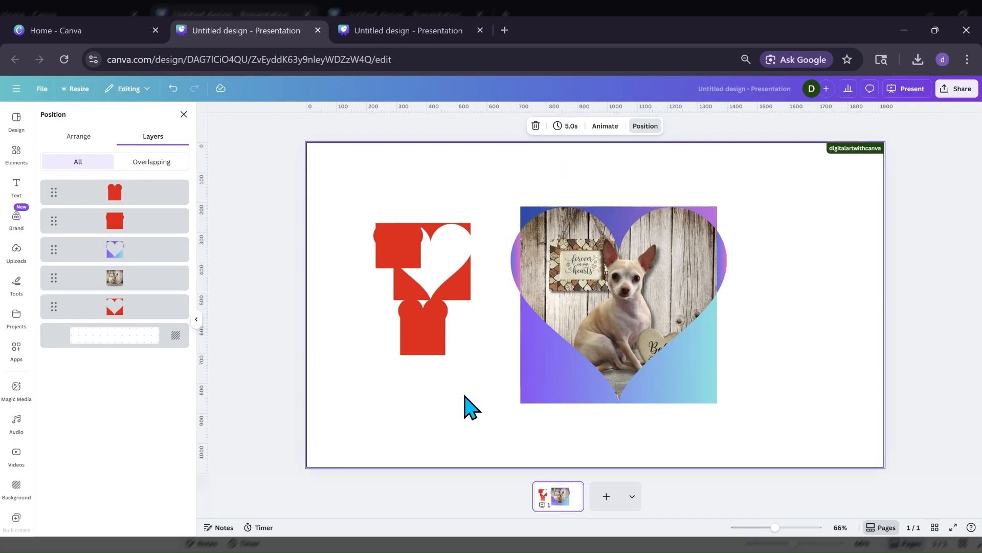
{"action": "left_click", "coordinate": [581, 404]}
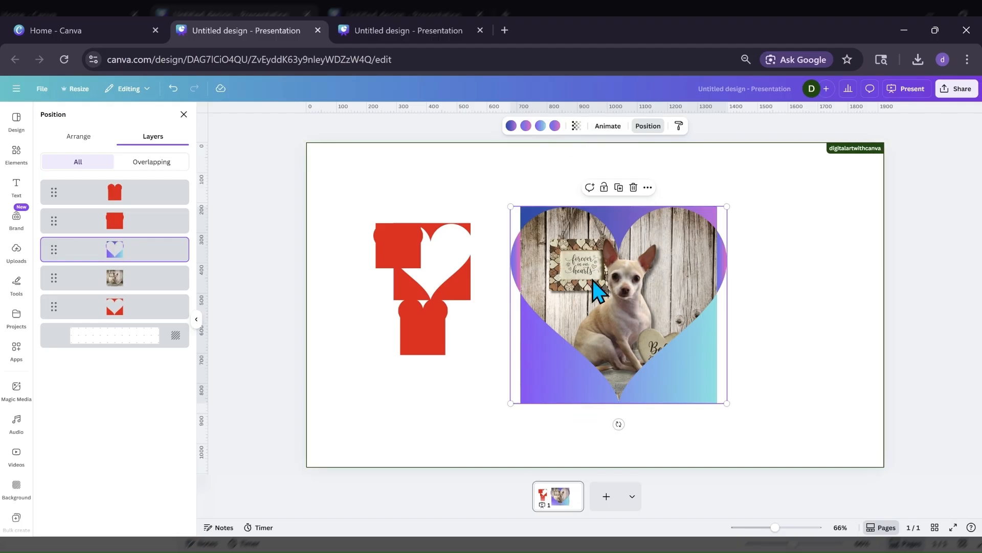
Add a second page and place the uploaded fabric-textured heart cutout on it, partly past the page's left edge.
{"action": "left_click_drag", "start_coordinate": [584, 333], "coordinate": [580, 332]}
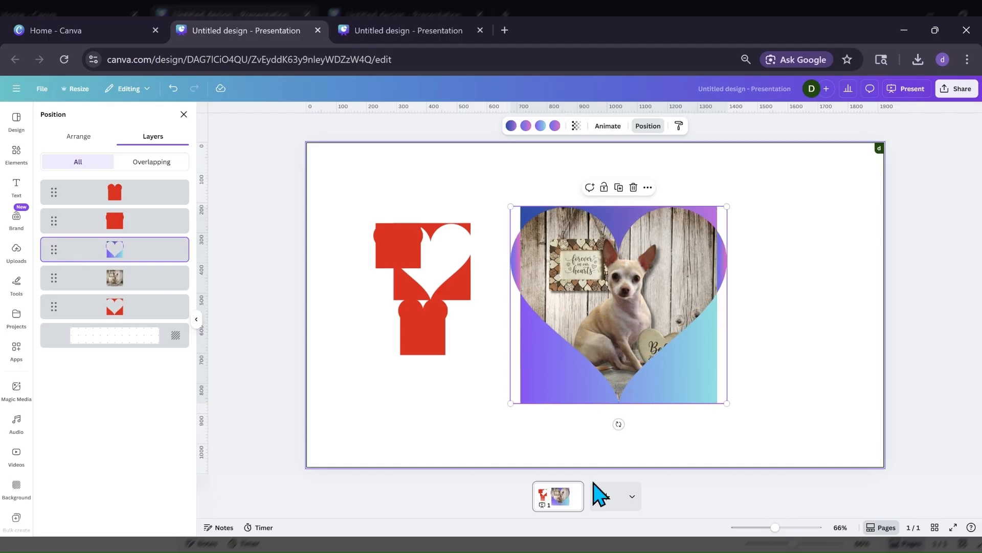
{"action": "left_click", "coordinate": [597, 506]}
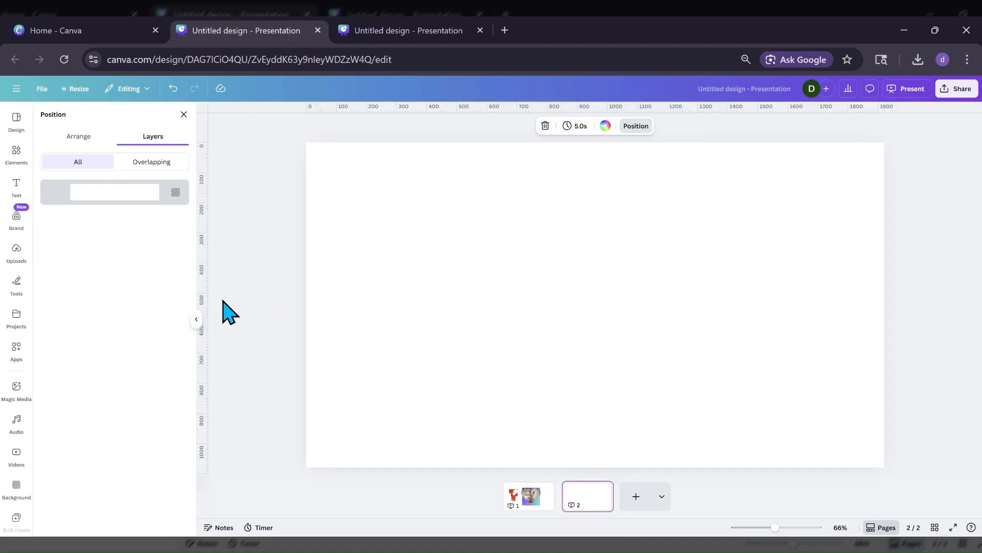
{"action": "left_click", "coordinate": [11, 254]}
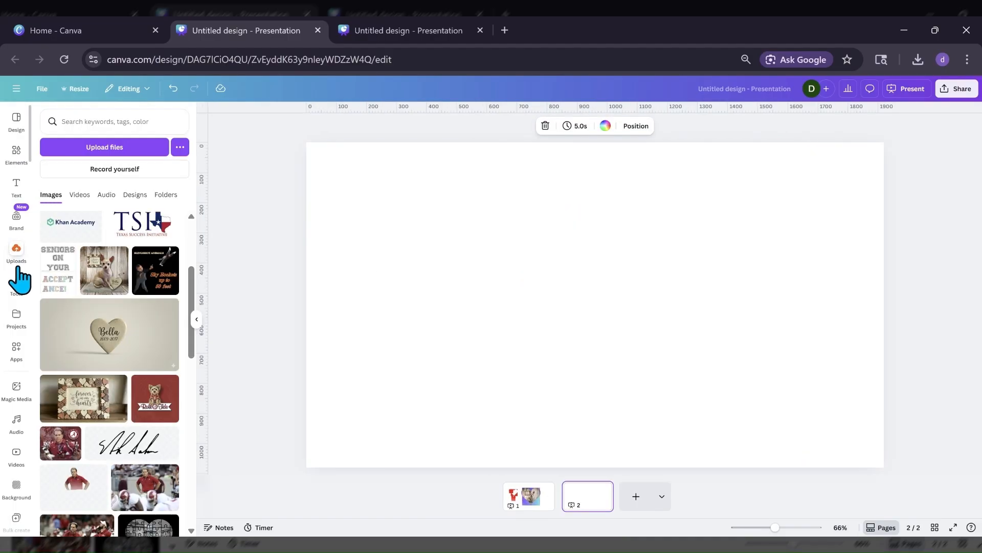
{"action": "left_click", "coordinate": [64, 243]}
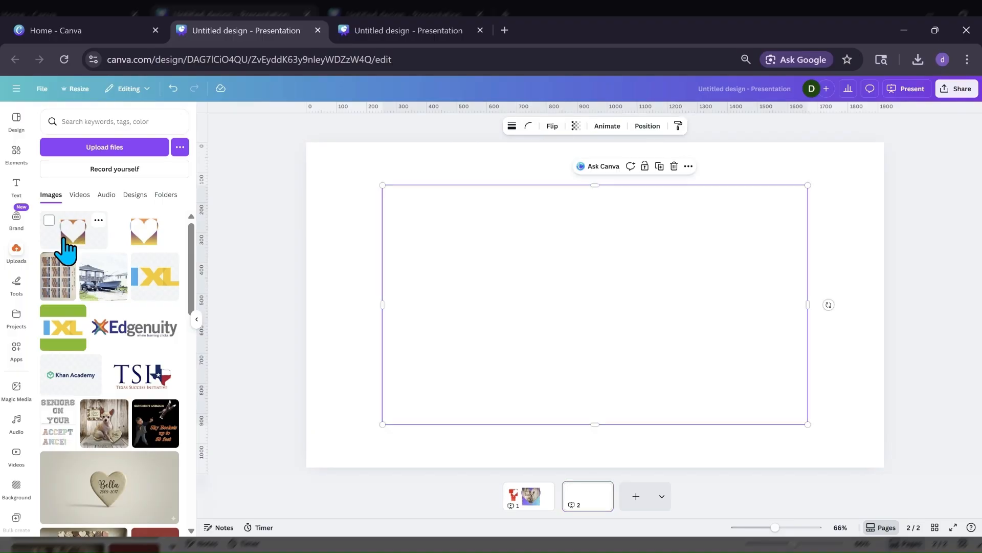
{"action": "left_click_drag", "start_coordinate": [504, 326], "coordinate": [503, 297]}
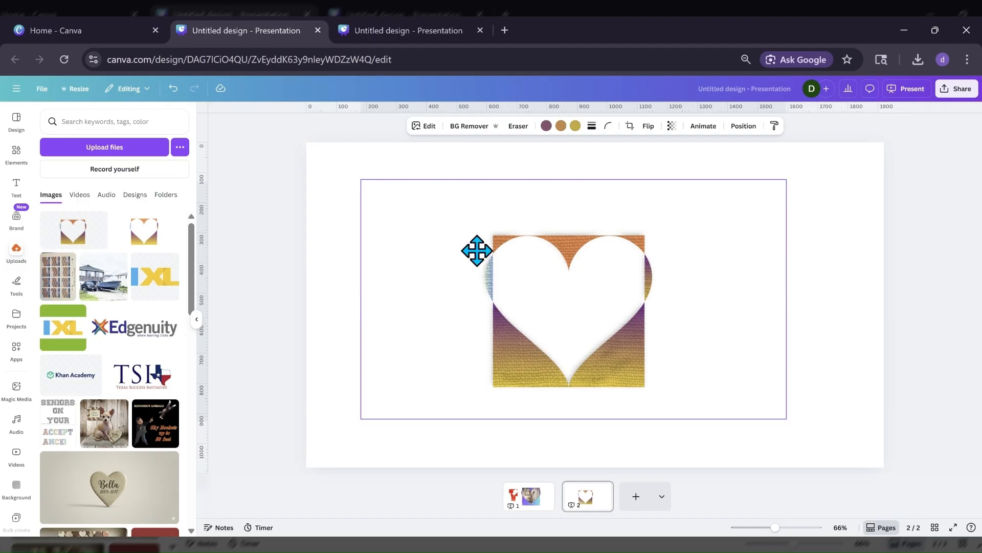
{"action": "left_click_drag", "start_coordinate": [476, 250], "coordinate": [456, 247]}
{"action": "left_click_drag", "start_coordinate": [542, 283], "coordinate": [402, 265]}
Set the second page's background color to light gray.
{"action": "left_click", "coordinate": [636, 205]}
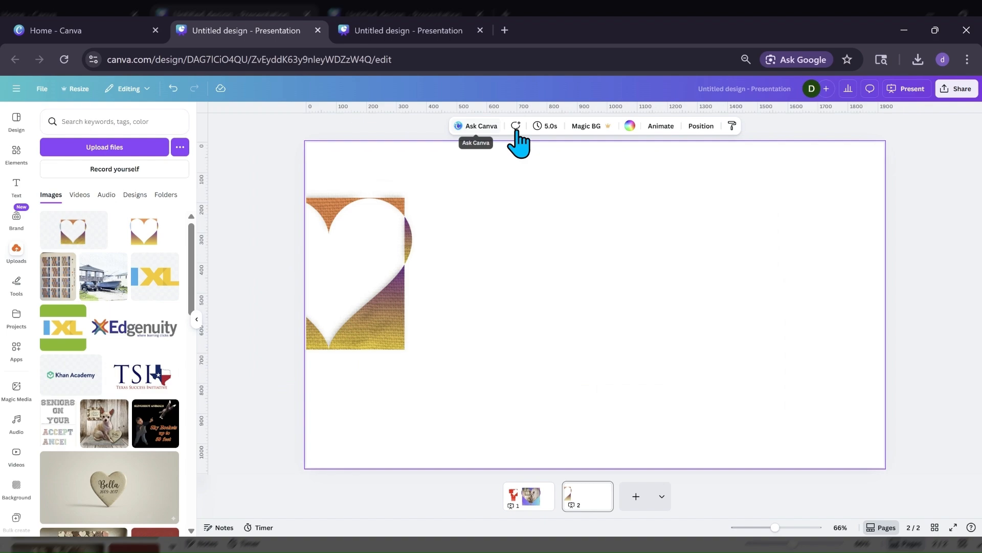
{"action": "left_click", "coordinate": [629, 127]}
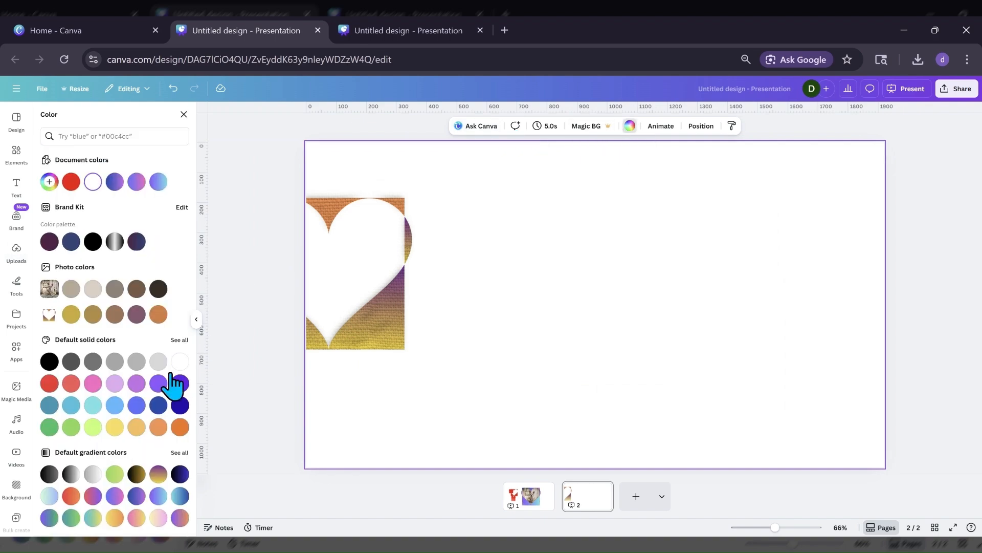
{"action": "left_click", "coordinate": [163, 364]}
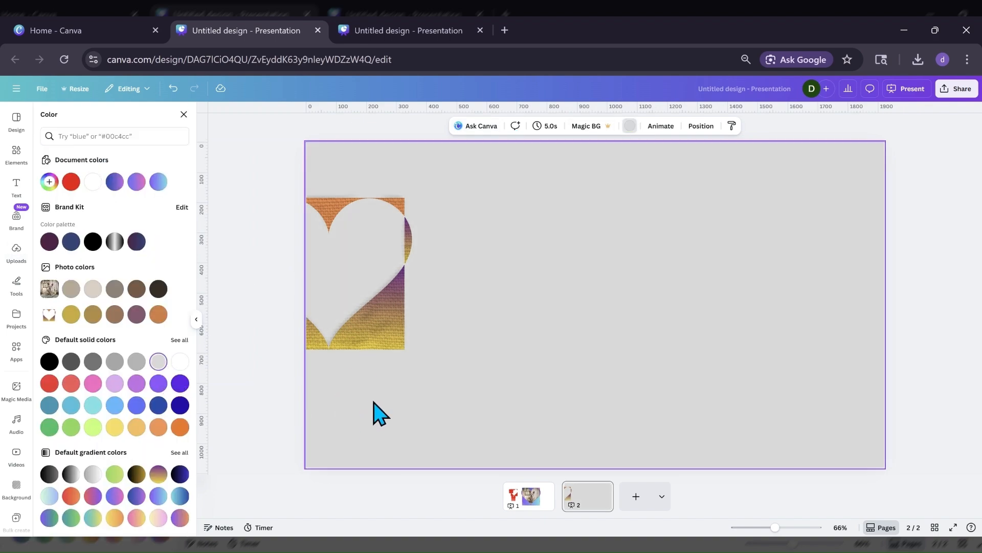
Add the uploaded smooth gradient heart cutout beside the textured one, remove its white background and shift it to the right.
{"action": "left_click", "coordinate": [352, 337]}
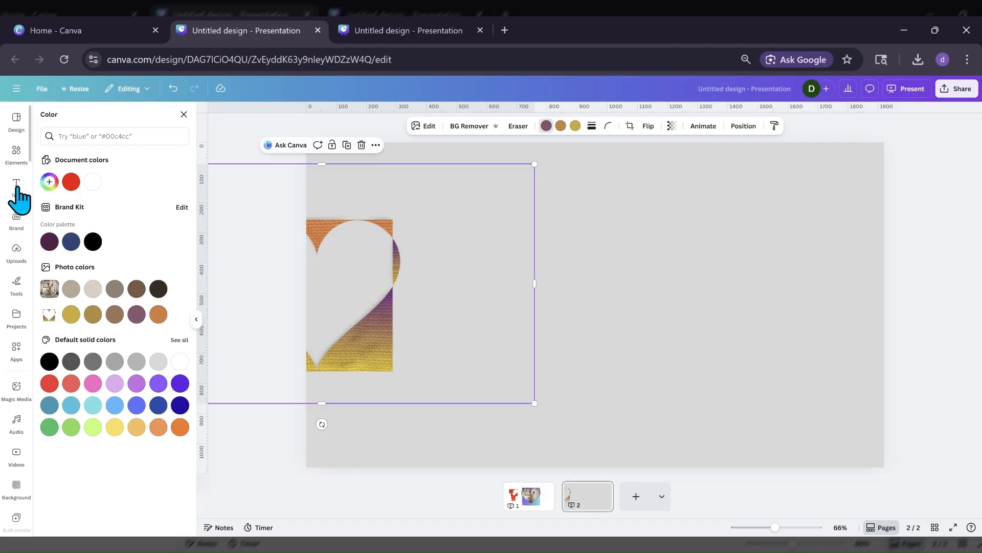
{"action": "left_click", "coordinate": [16, 249]}
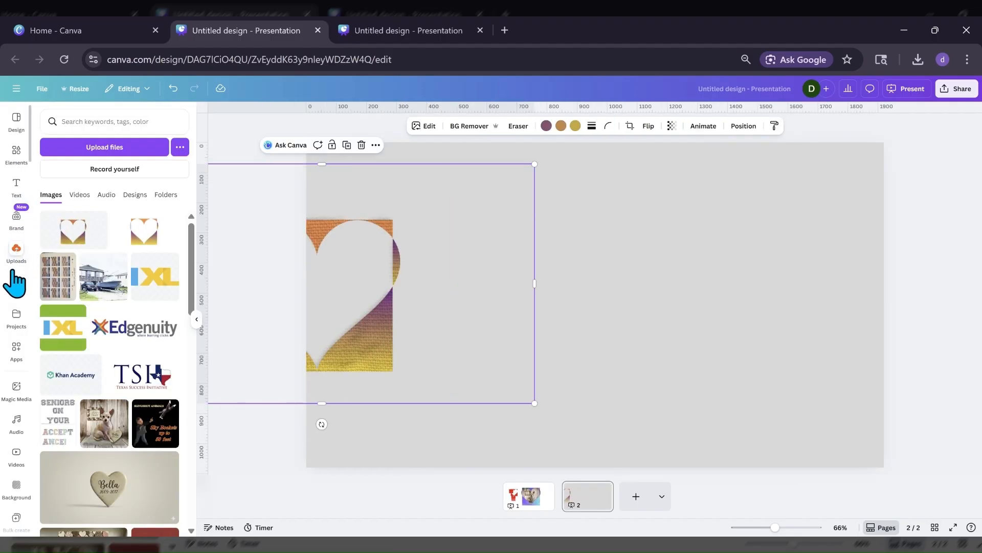
{"action": "left_click", "coordinate": [128, 243]}
{"action": "left_click_drag", "start_coordinate": [624, 326], "coordinate": [648, 343]}
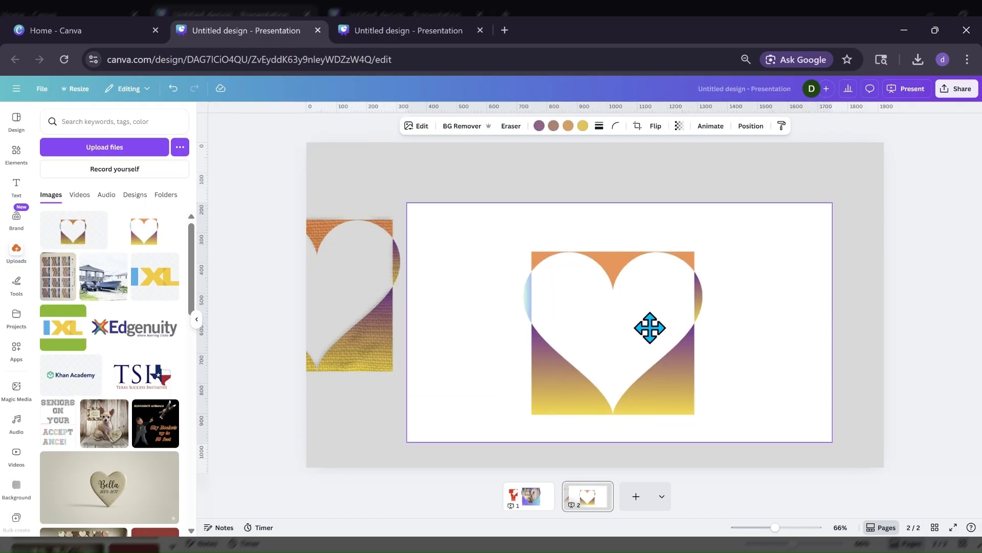
{"action": "left_click", "coordinate": [467, 133]}
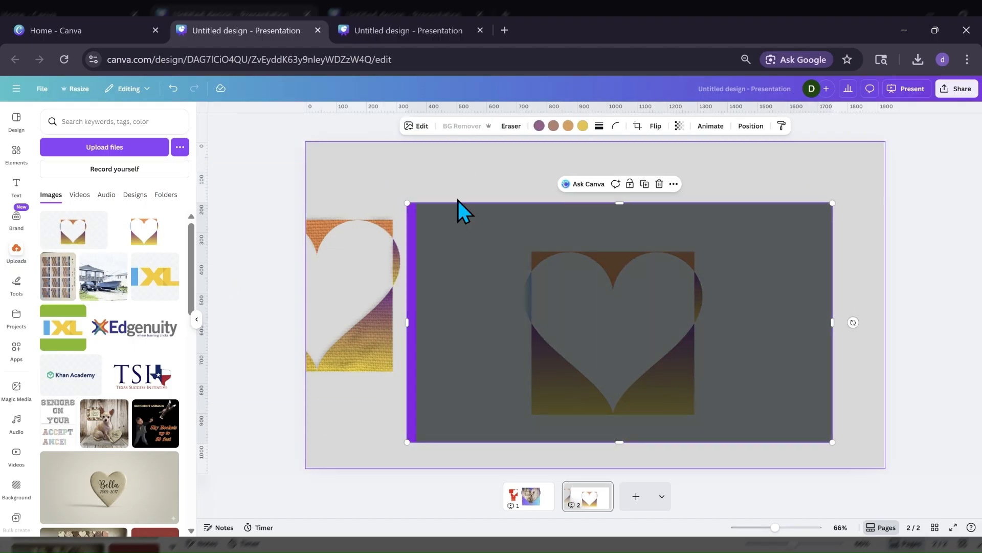
{"action": "left_click_drag", "start_coordinate": [494, 323], "coordinate": [528, 315]}
Give the smooth gradient cutout a Drop shadow with its distance set to 12.
{"action": "left_click", "coordinate": [422, 127]}
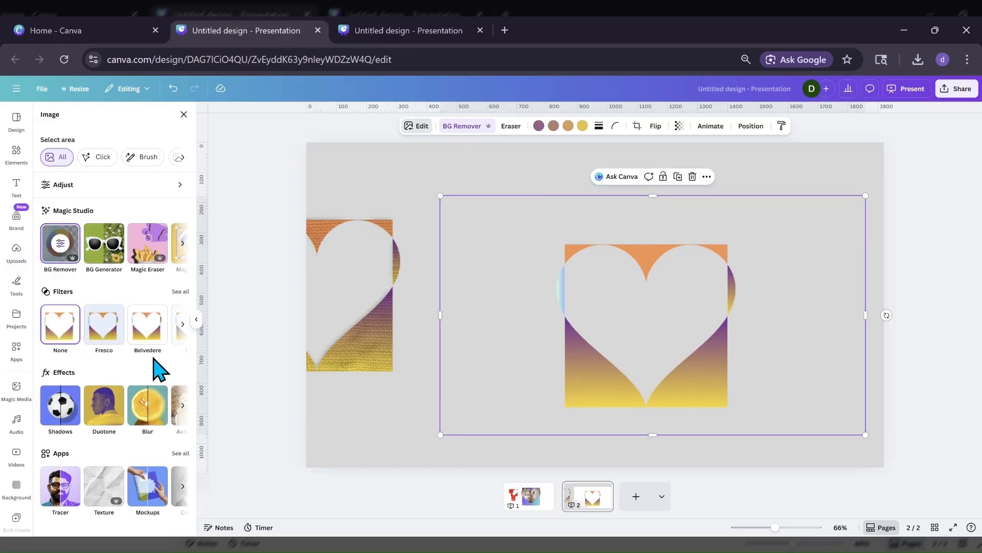
{"action": "left_click", "coordinate": [61, 410]}
{"action": "left_click", "coordinate": [124, 234]}
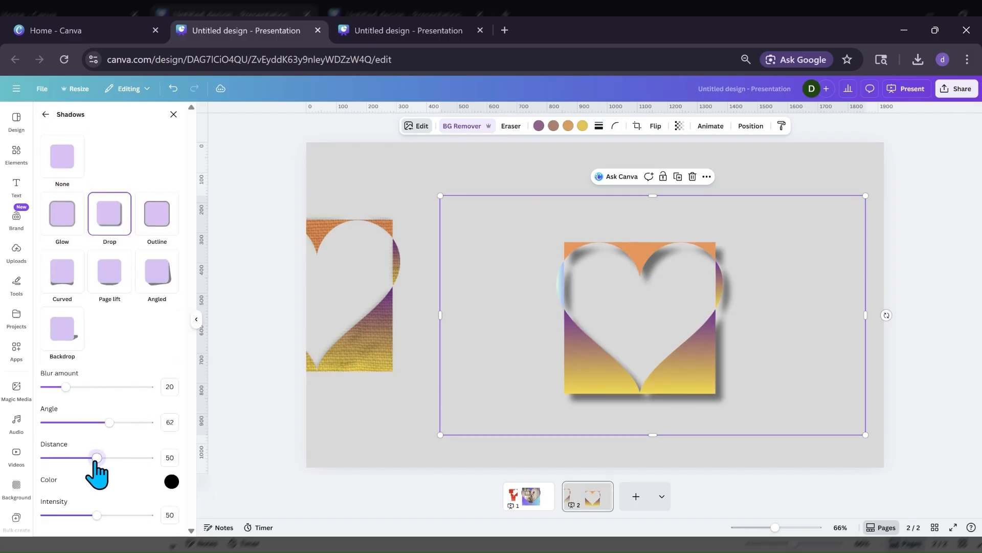
{"action": "left_click_drag", "start_coordinate": [96, 457], "coordinate": [58, 457]}
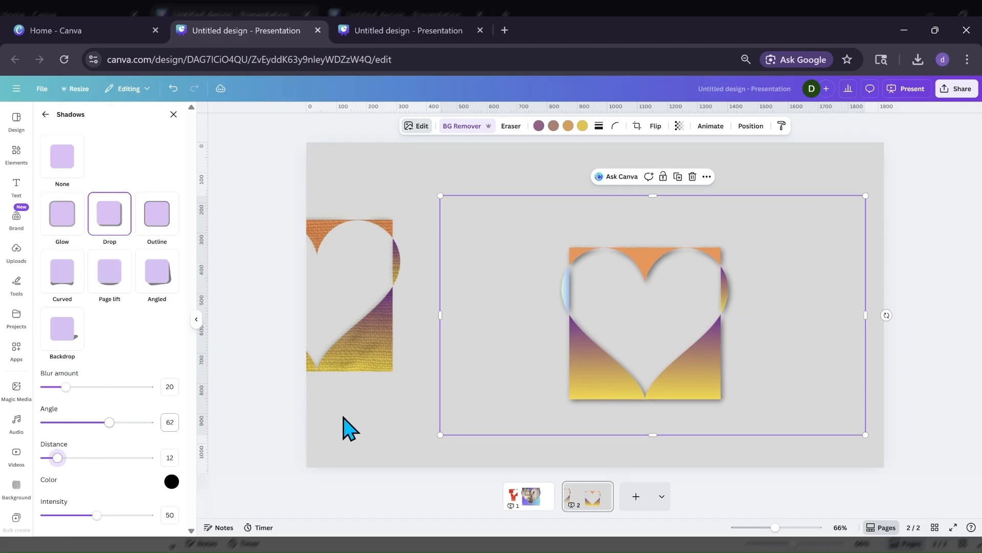
Arrange the two heart cutouts side by side, with the textured one on the left and the smooth one on the right.
{"action": "left_click_drag", "start_coordinate": [662, 397], "coordinate": [849, 371]}
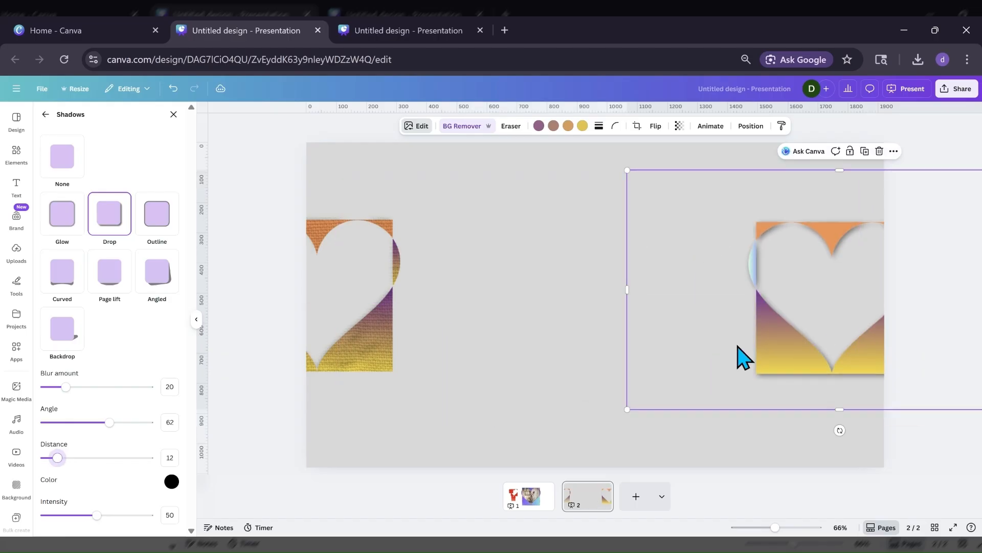
{"action": "left_click_drag", "start_coordinate": [744, 357], "coordinate": [599, 353]}
{"action": "left_click_drag", "start_coordinate": [430, 316], "coordinate": [458, 309]}
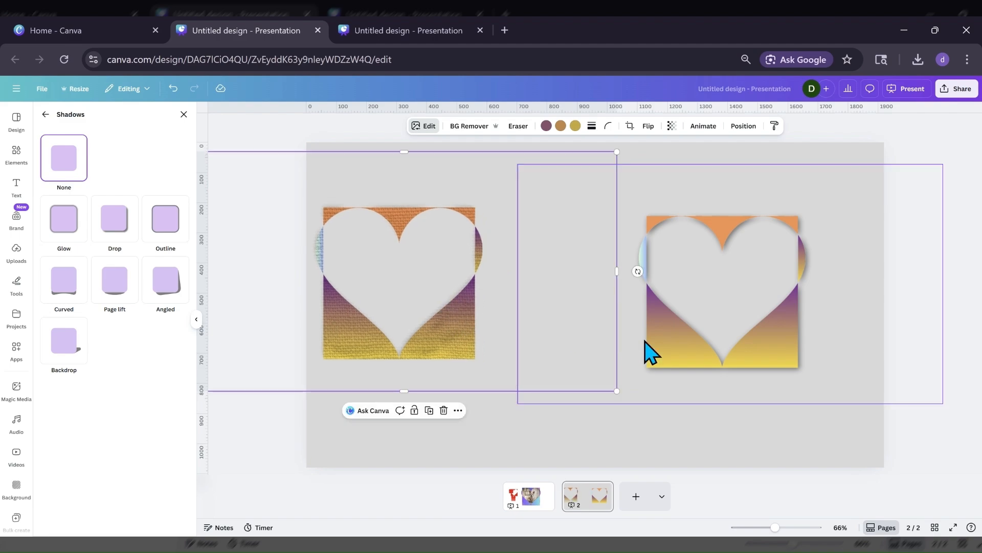
Select the smooth gradient cutout, find the Texture app by searching for "texture", and show all of its Fabric textures.
{"action": "left_click", "coordinate": [664, 356]}
{"action": "left_click", "coordinate": [16, 348]}
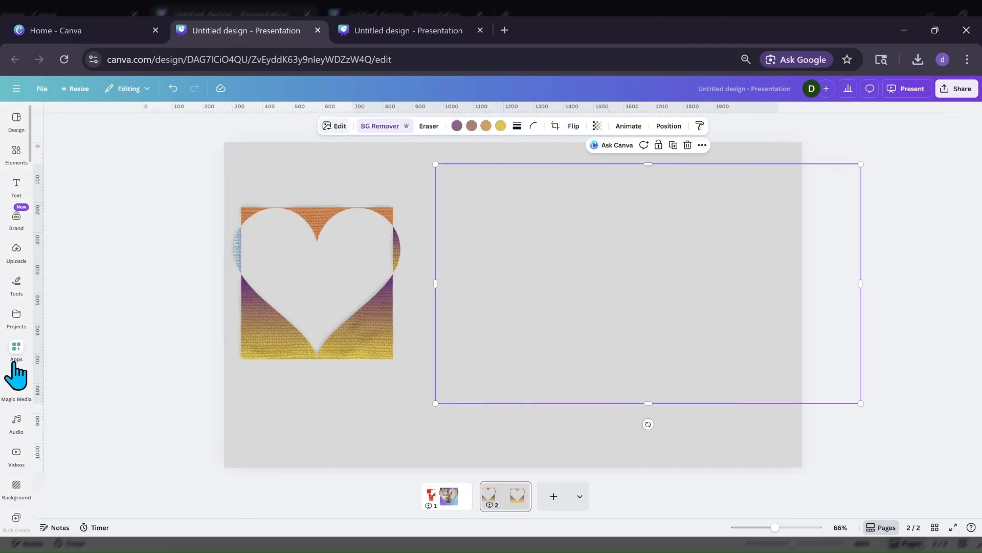
{"action": "left_click", "coordinate": [175, 121]}
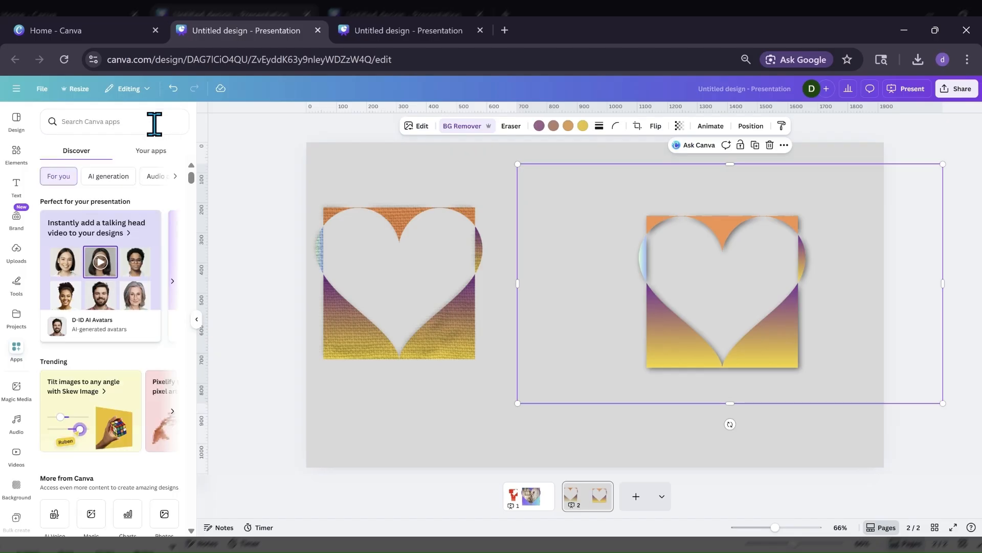
{"action": "type", "text": "te"}
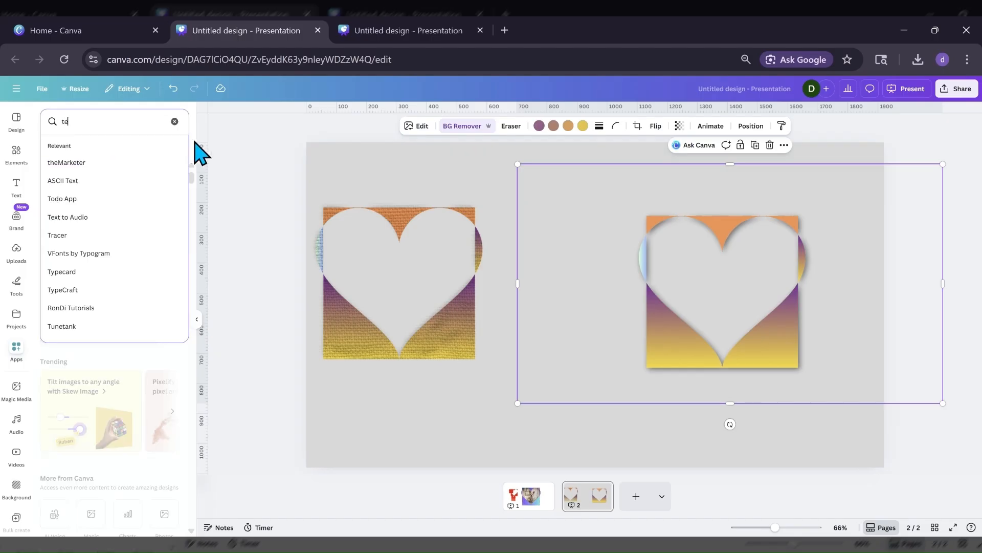
{"action": "type", "text": "xture"}
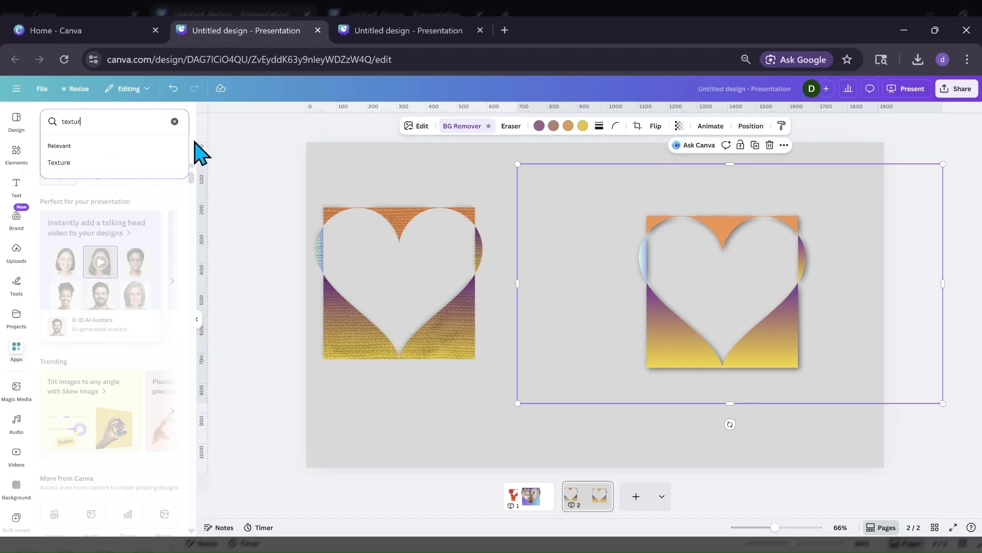
{"action": "key", "text": "Return"}
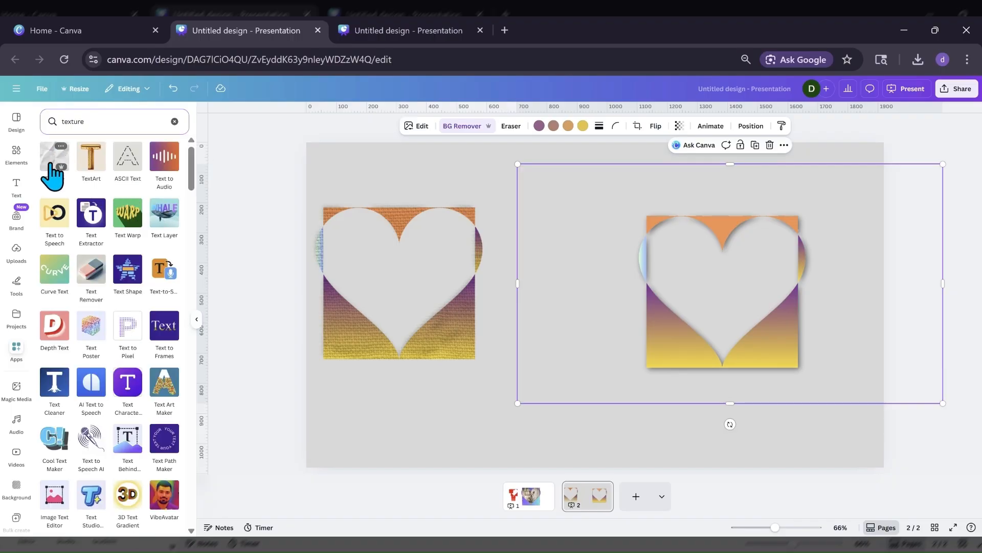
{"action": "left_click", "coordinate": [54, 162]}
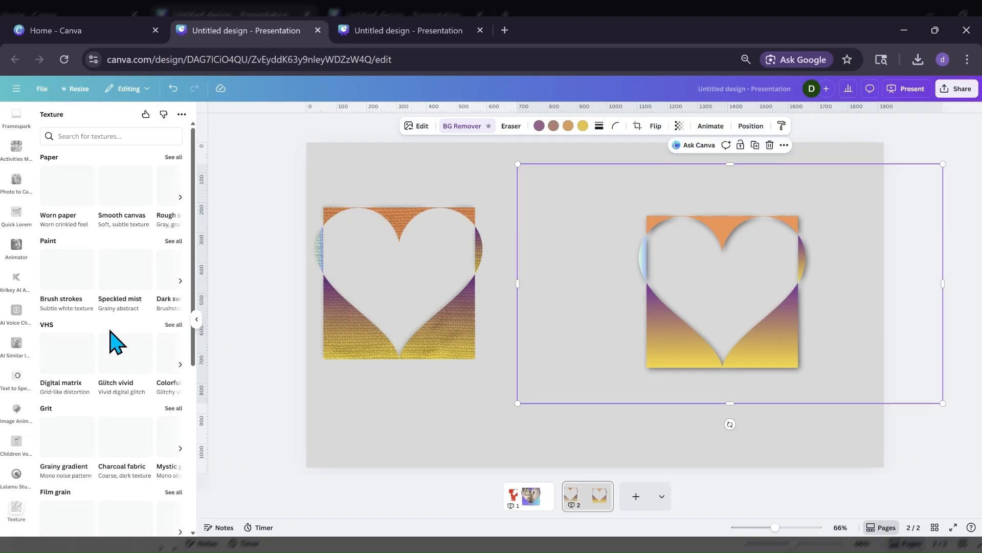
{"action": "scroll", "coordinate": [110, 331], "scroll_direction": "down", "scroll_amount": 5}
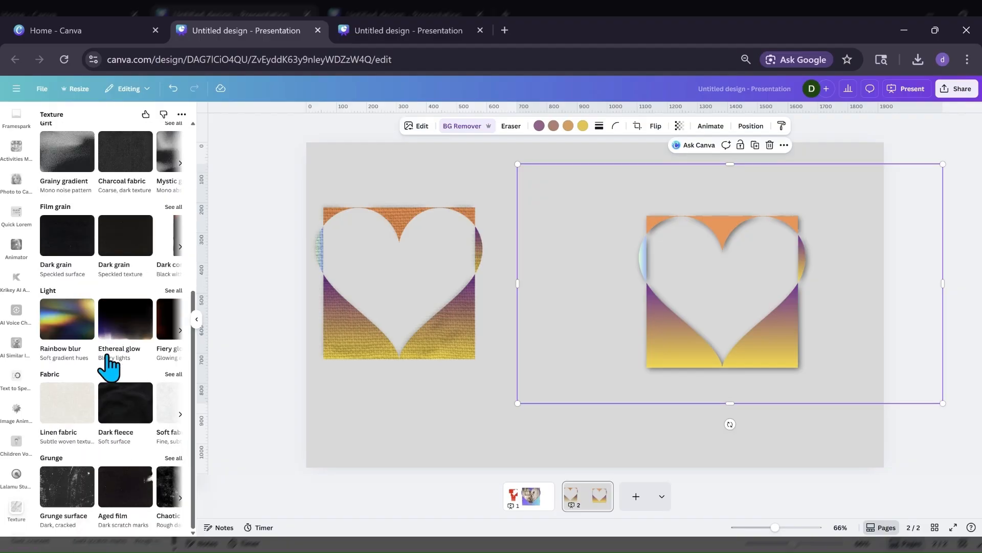
{"action": "left_click", "coordinate": [173, 374]}
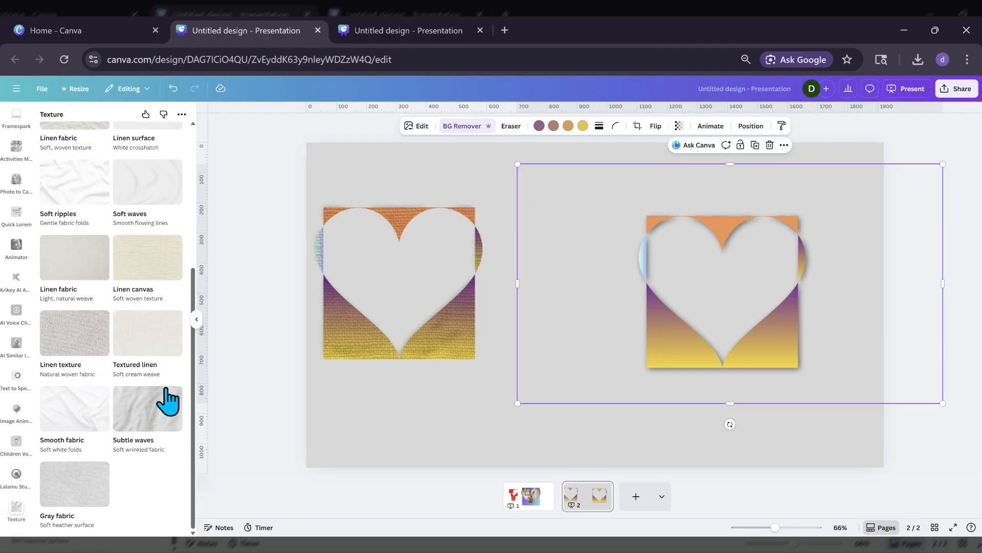
Try the Linen texture on the smooth cutout, return to the Fabric collection without saving, and browse the other fabrics.
{"action": "left_click", "coordinate": [85, 353]}
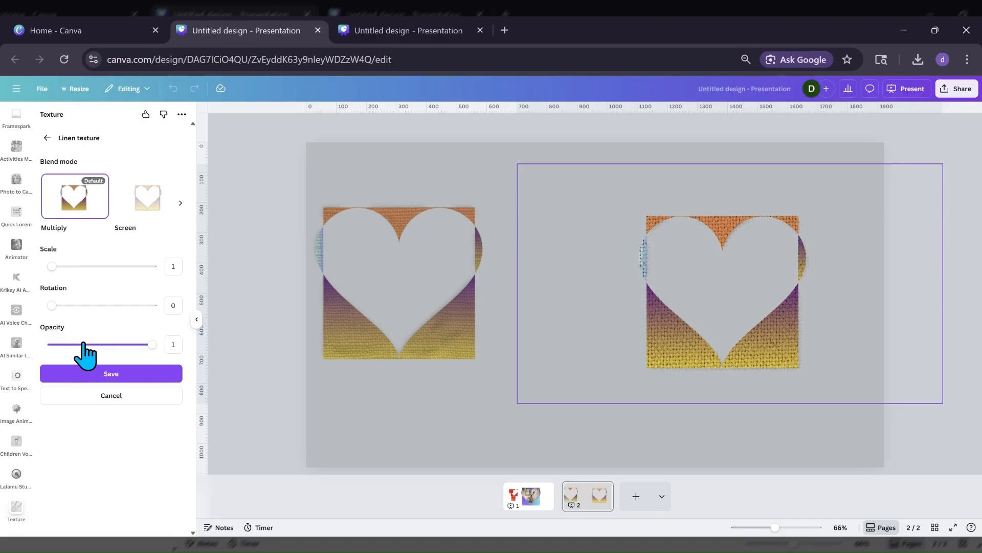
{"action": "left_click", "coordinate": [46, 138]}
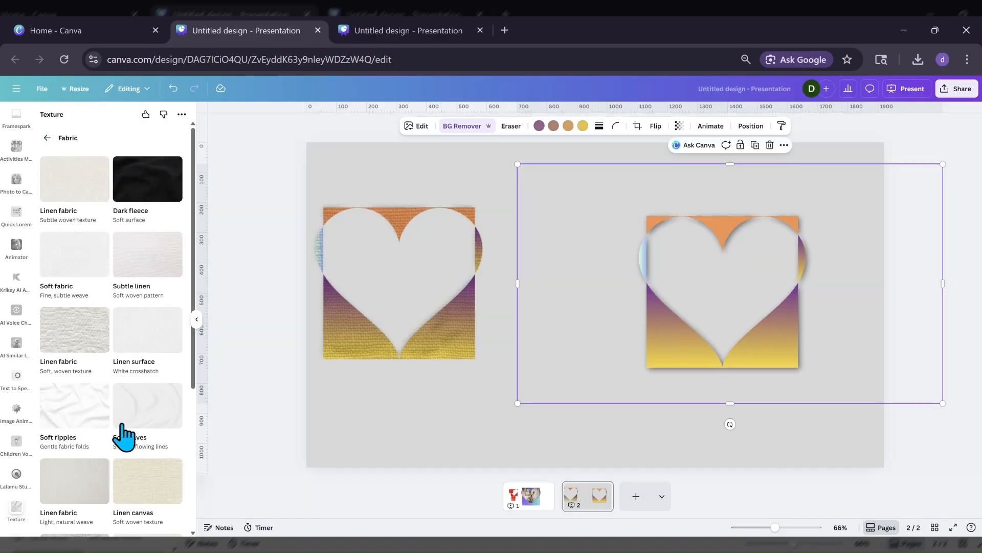
{"action": "scroll", "coordinate": [122, 435], "scroll_direction": "down", "scroll_amount": 4}
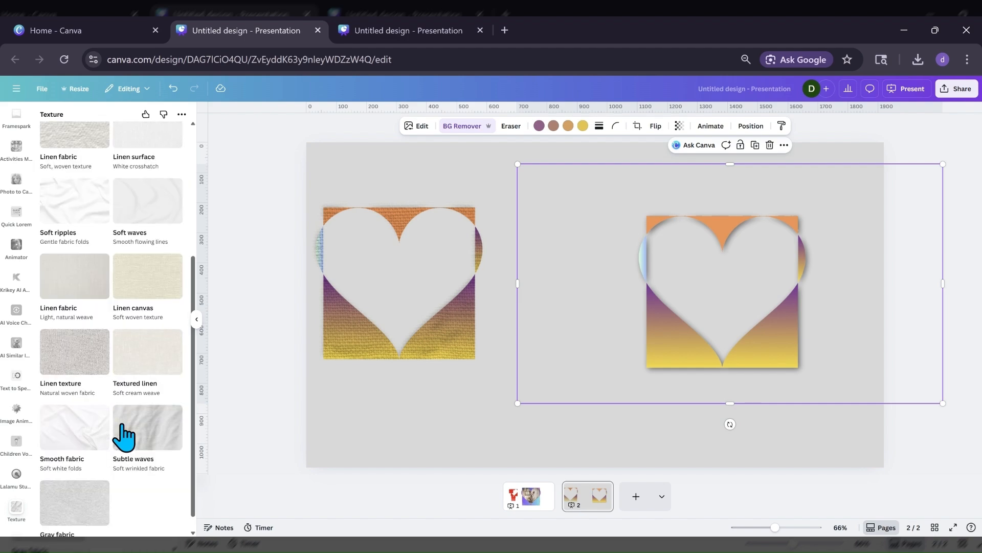
{"action": "scroll", "coordinate": [124, 435], "scroll_direction": "up", "scroll_amount": 4}
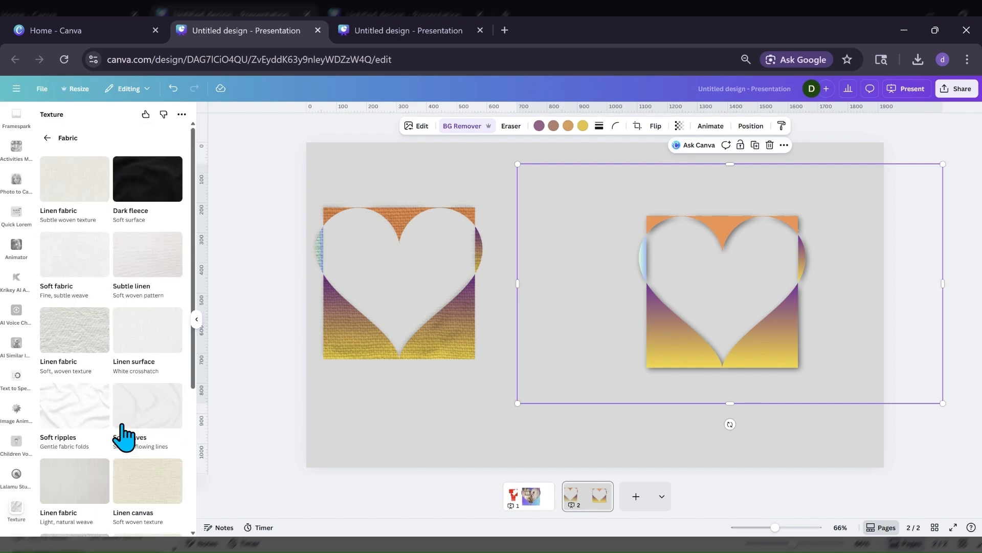
Apply the "Soft, woven texture" Linen fabric to the right-hand cutout with default Multiply blending, save it, and nudge the cutout down-left.
{"action": "left_click", "coordinate": [82, 338]}
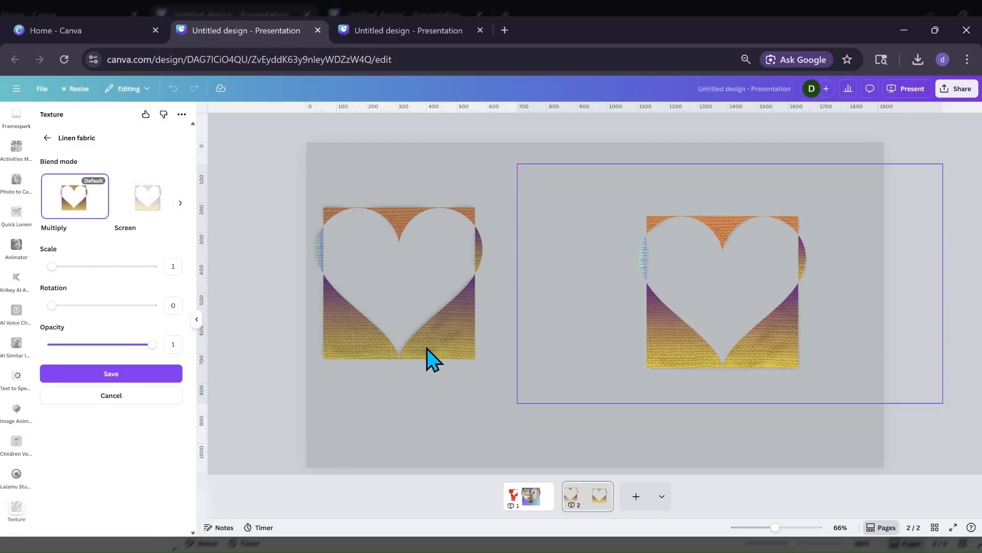
{"action": "left_click", "coordinate": [174, 373]}
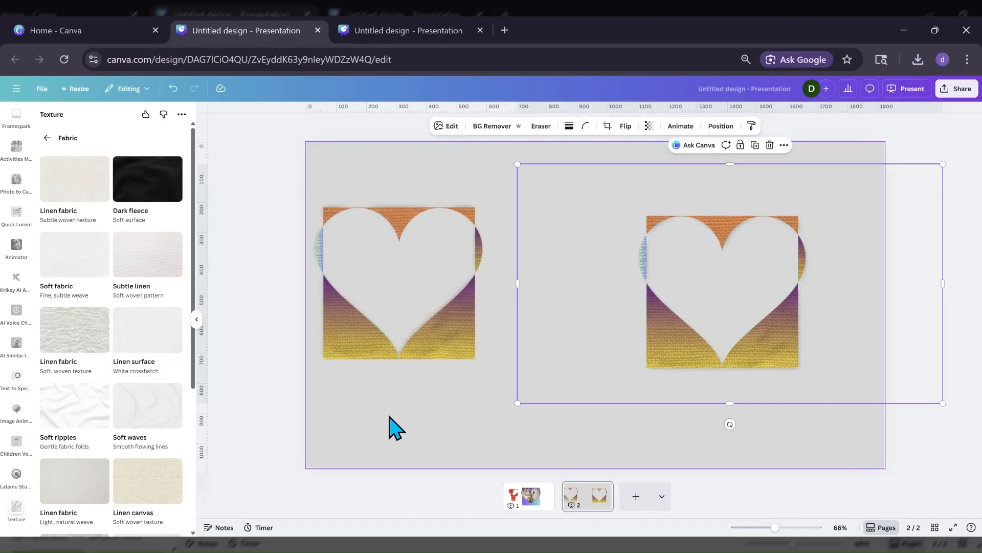
{"action": "left_click_drag", "start_coordinate": [555, 395], "coordinate": [542, 406]}
{"action": "scroll", "coordinate": [16, 240], "scroll_direction": "down", "scroll_amount": 5}
{"action": "scroll", "coordinate": [16, 244], "scroll_direction": "up", "scroll_amount": 6}
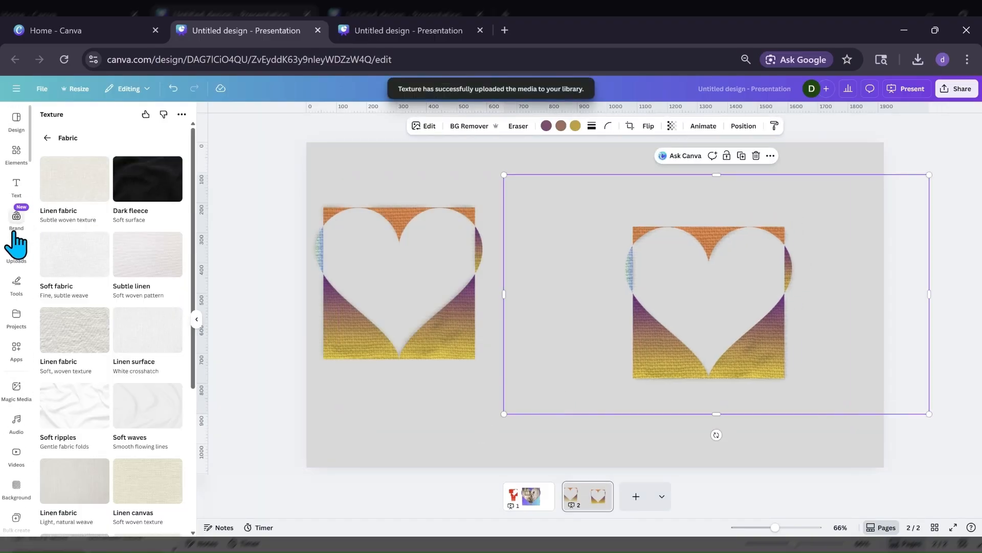
Search the elements library for "dog".
{"action": "left_click", "coordinate": [16, 153]}
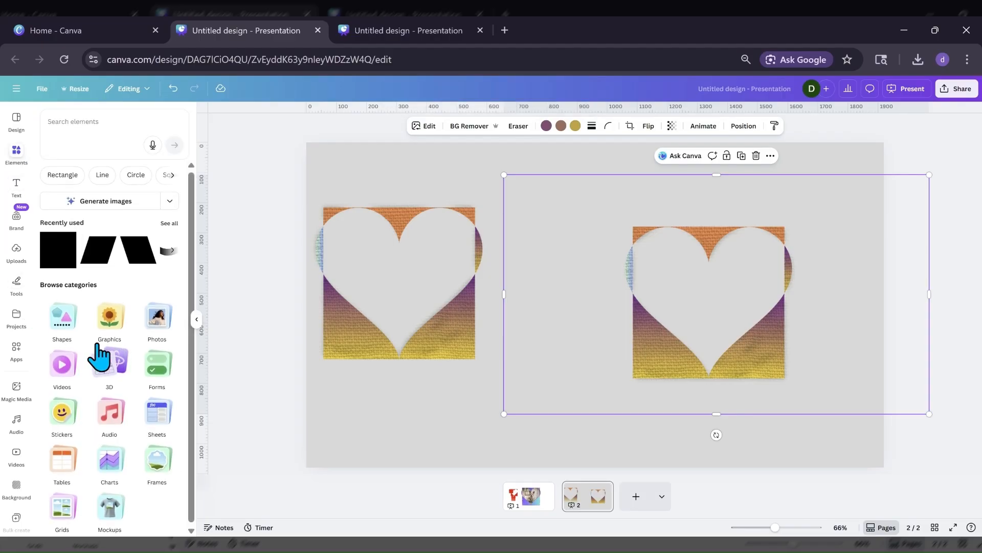
{"action": "left_click", "coordinate": [100, 123]}
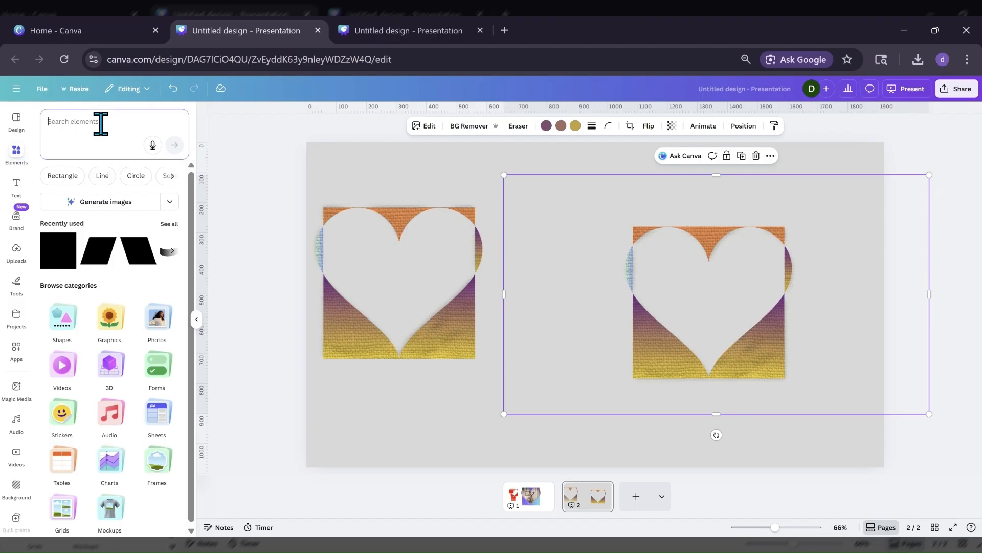
{"action": "type", "text": "dog"}
{"action": "key", "text": "Return"}
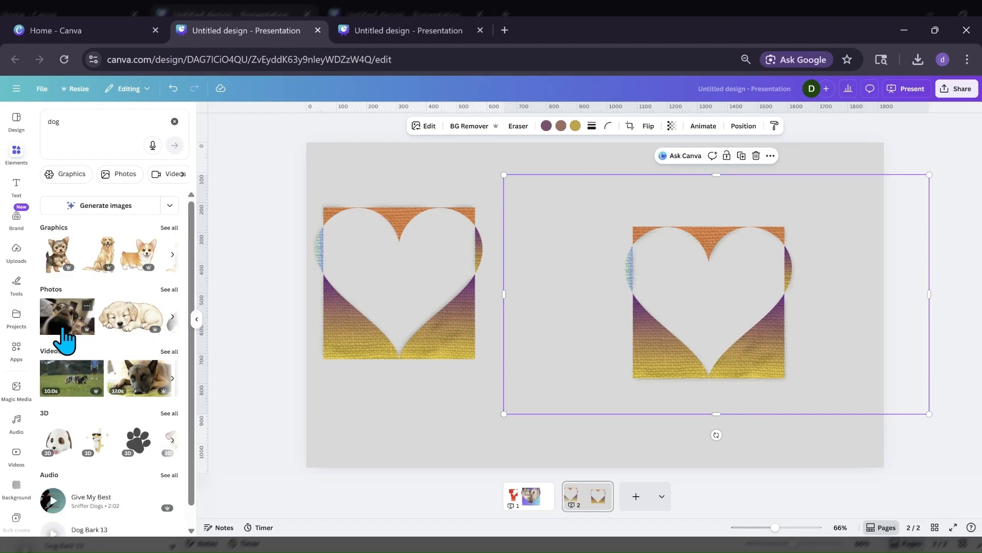
Add the close-up photo of the dog's nose to the page and crop both of its sides to a roughly square shape.
{"action": "left_click", "coordinate": [65, 339]}
{"action": "left_click_drag", "start_coordinate": [465, 281], "coordinate": [436, 318]}
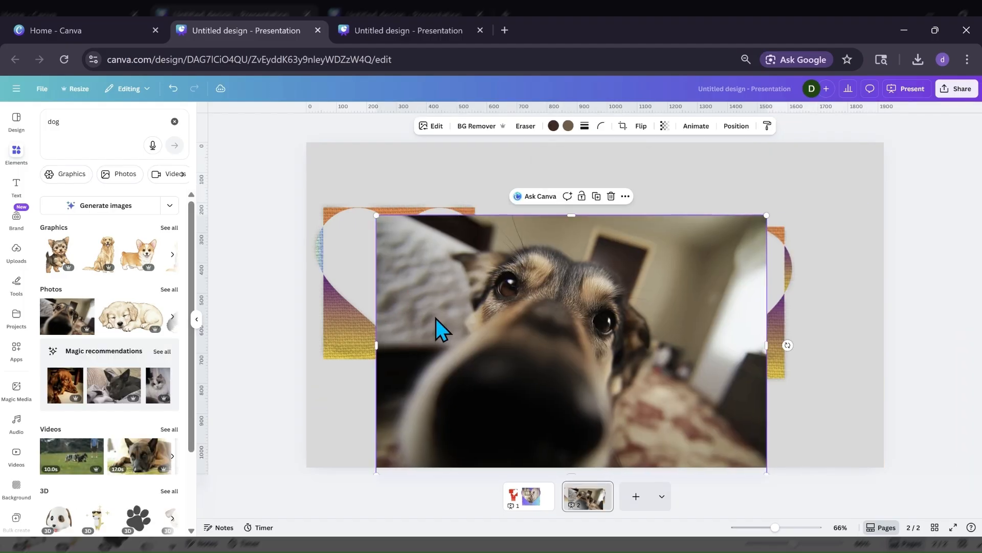
{"action": "left_click_drag", "start_coordinate": [767, 346], "coordinate": [653, 361]}
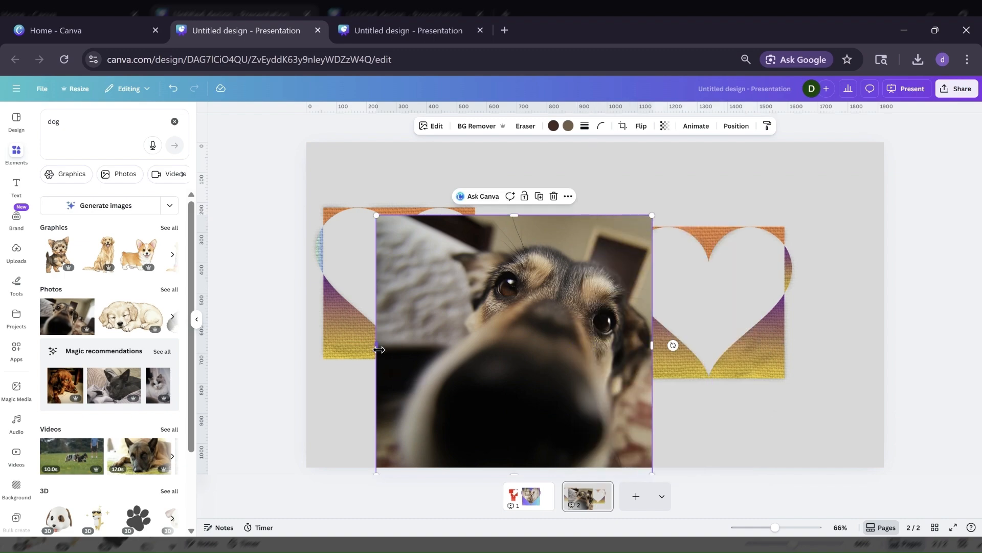
{"action": "left_click_drag", "start_coordinate": [379, 349], "coordinate": [395, 351]}
Move the dog photo over the right-hand heart cutout, shrink it to the cutout's size, and trim its lower and left edges to fit.
{"action": "left_click_drag", "start_coordinate": [531, 364], "coordinate": [623, 329]}
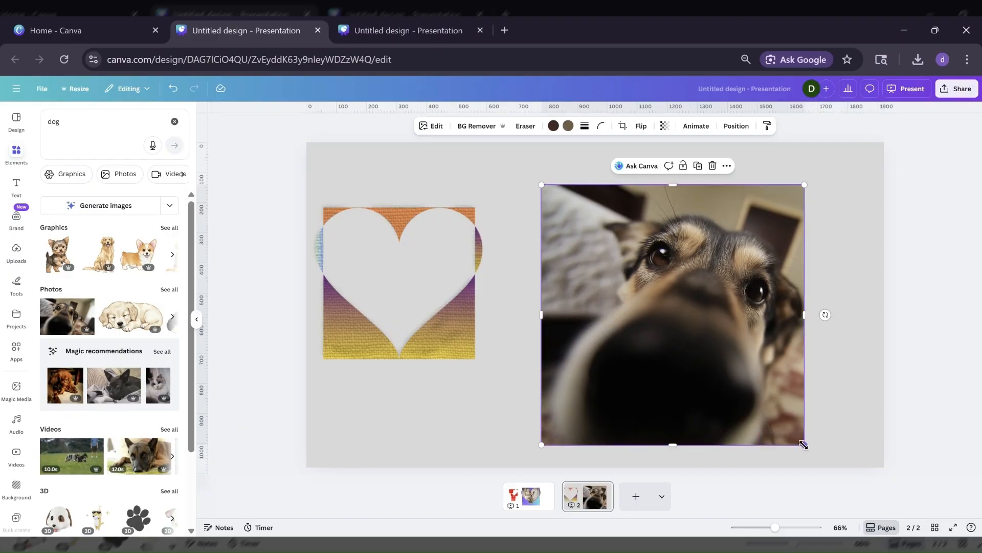
{"action": "left_click_drag", "start_coordinate": [804, 444], "coordinate": [695, 338]}
{"action": "left_click_drag", "start_coordinate": [610, 287], "coordinate": [689, 321]}
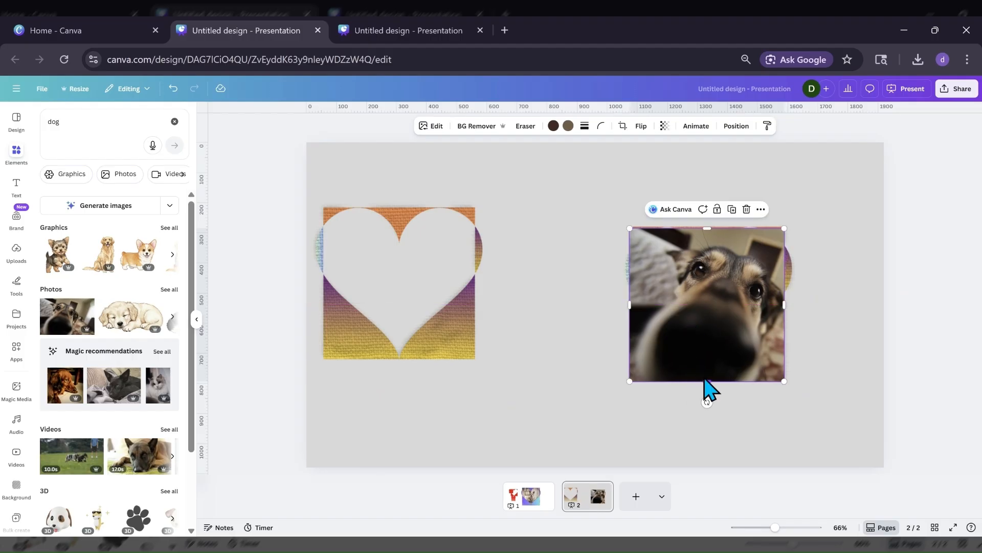
{"action": "left_click_drag", "start_coordinate": [705, 379], "coordinate": [704, 373]}
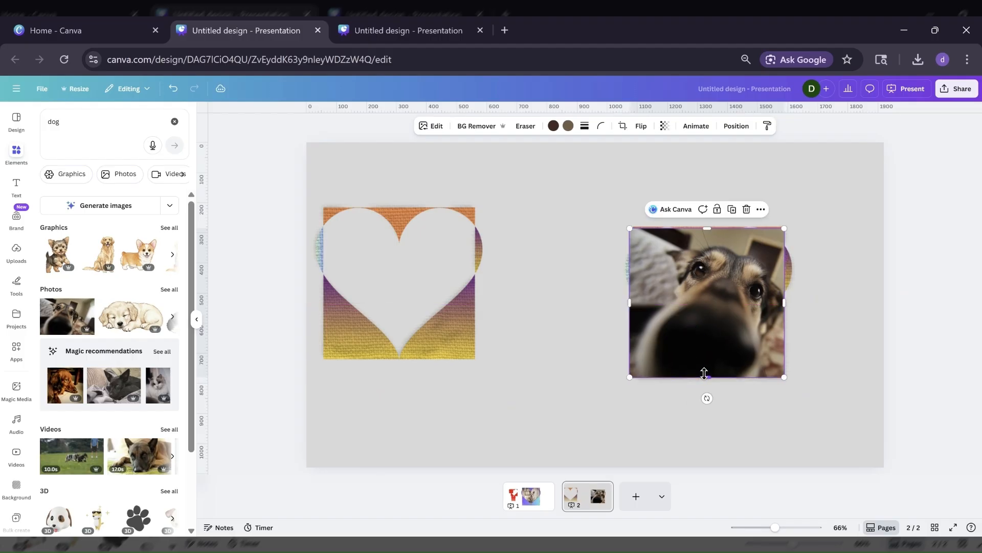
{"action": "left_click_drag", "start_coordinate": [633, 302], "coordinate": [637, 304]}
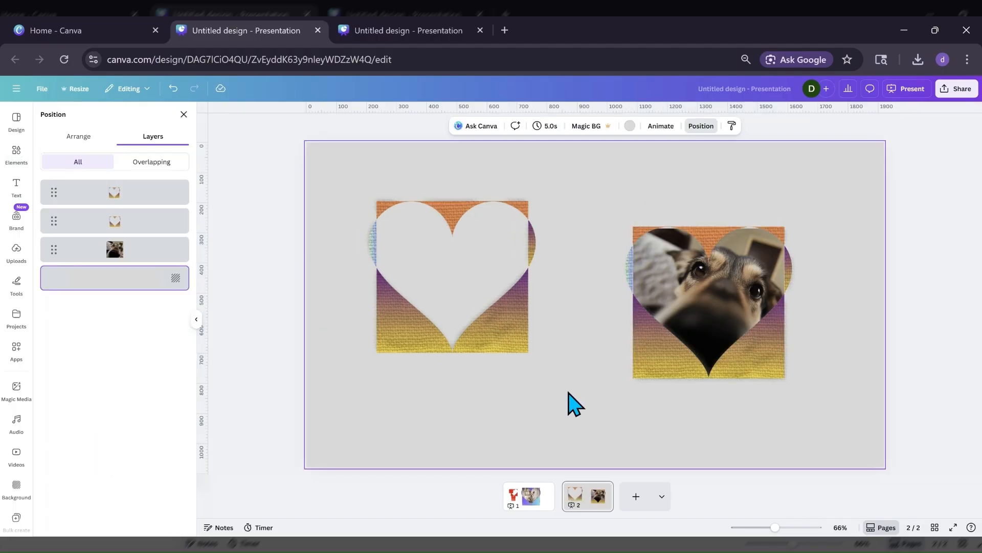